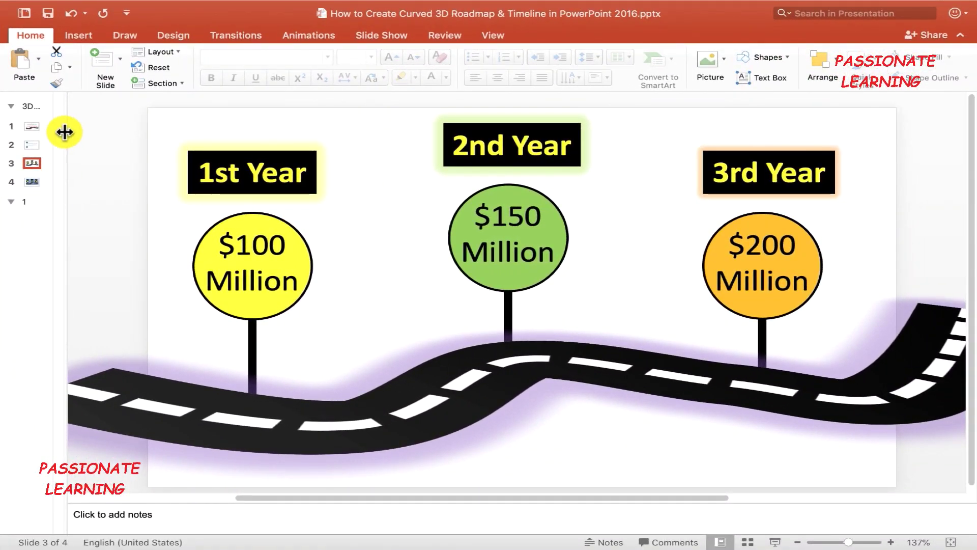
Step: Add a Blank layout slide and move it below section 1 as slide 5
{"action": "left_click", "coordinate": [120, 59]}
{"action": "left_click", "coordinate": [180, 168]}
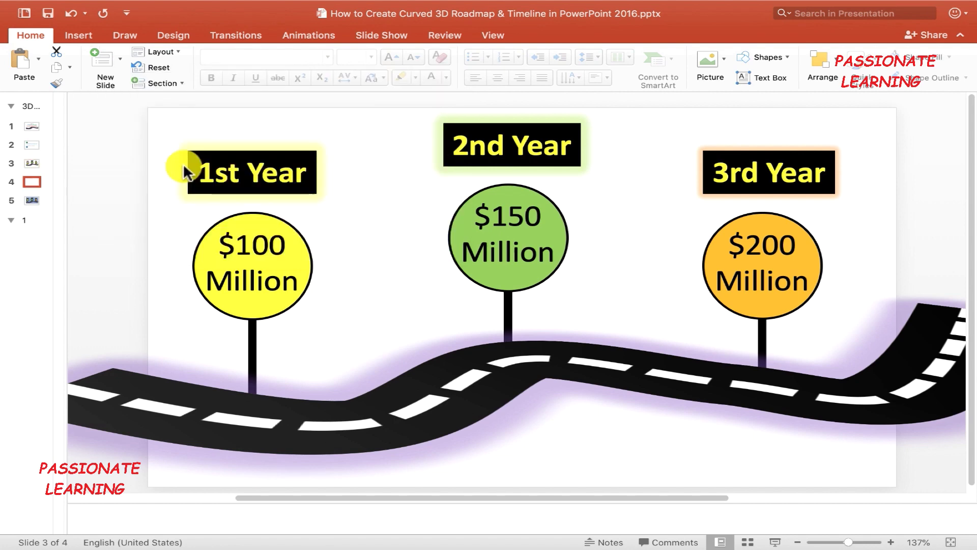
{"action": "left_click_drag", "start_coordinate": [43, 218], "coordinate": [32, 252]}
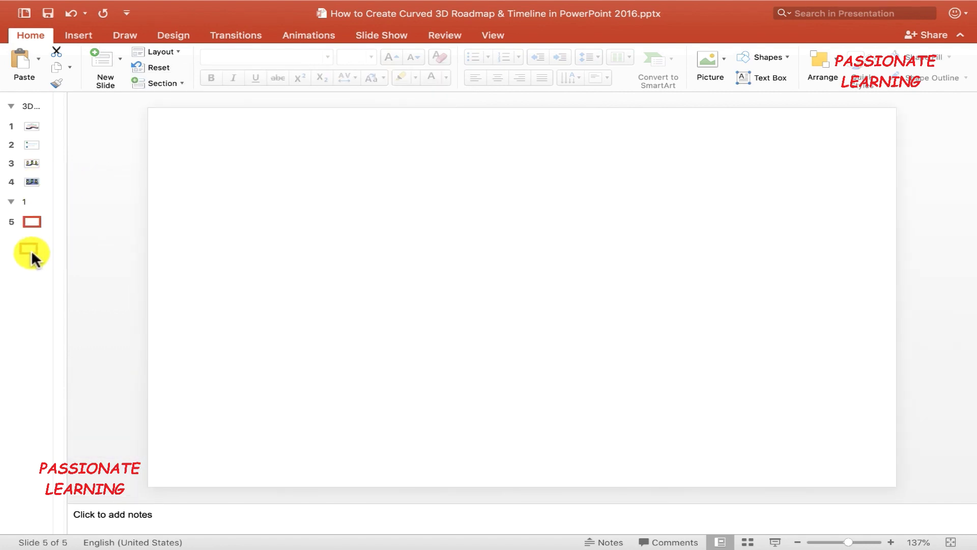
Step: Draw a Curve line that dips, peaks at centre, dips again, and ends past the right edge
{"action": "left_click", "coordinate": [784, 55]}
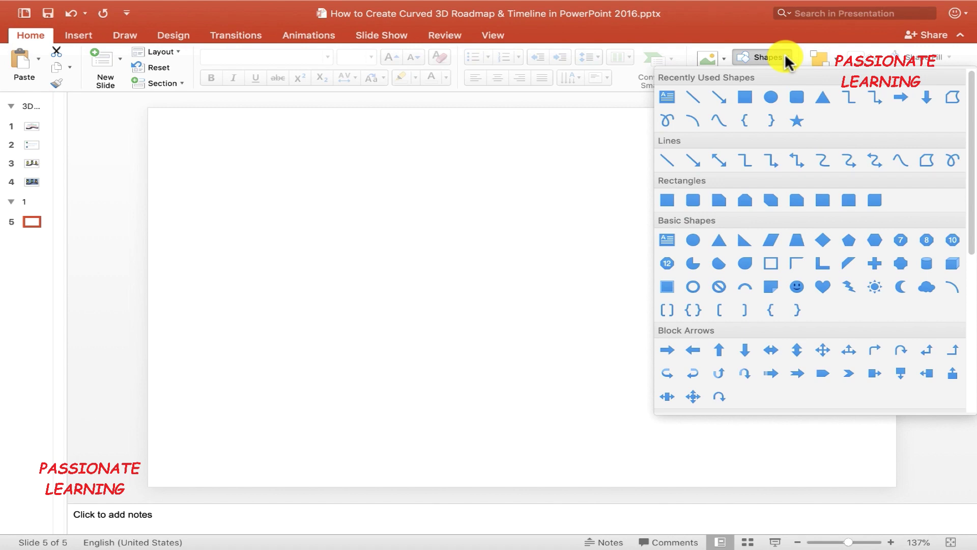
{"action": "left_click", "coordinate": [898, 162]}
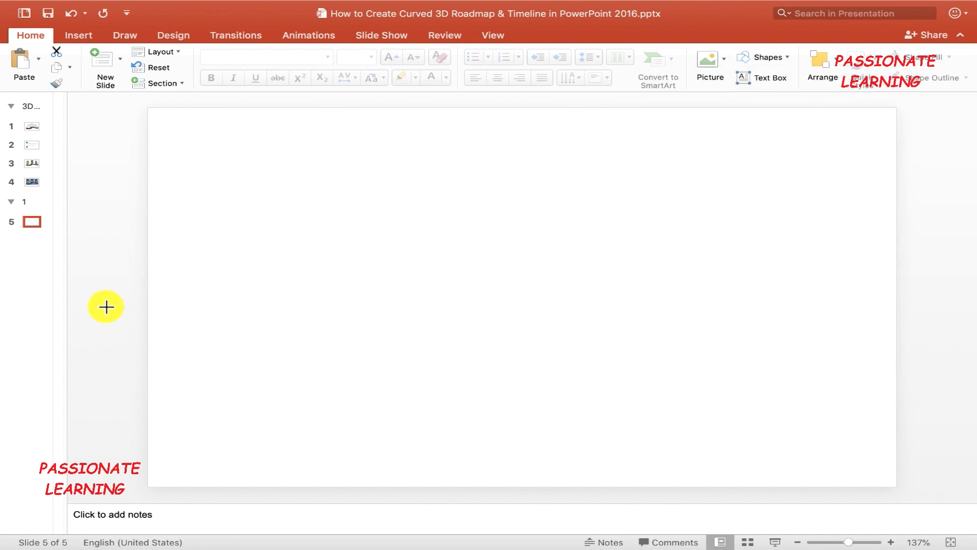
{"action": "left_click", "coordinate": [105, 306]}
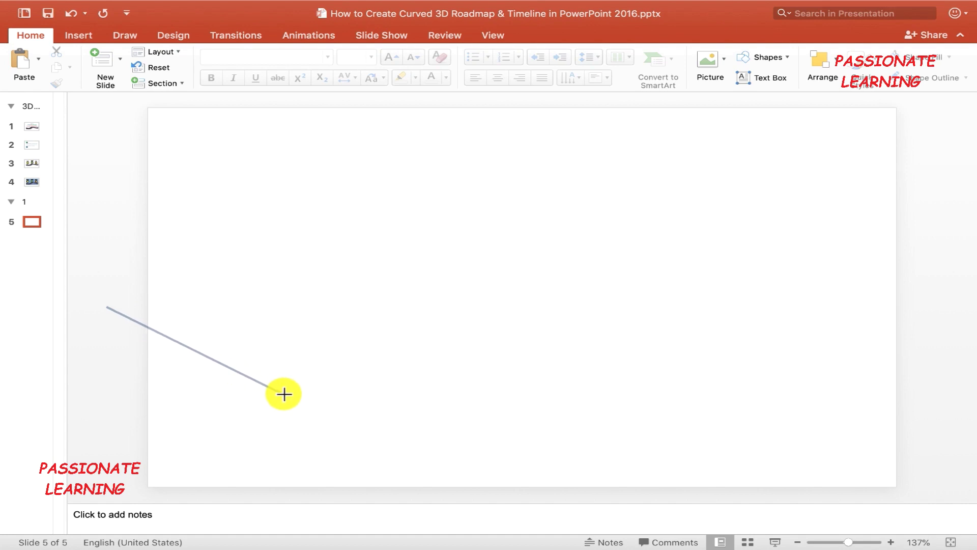
{"action": "left_click", "coordinate": [299, 396]}
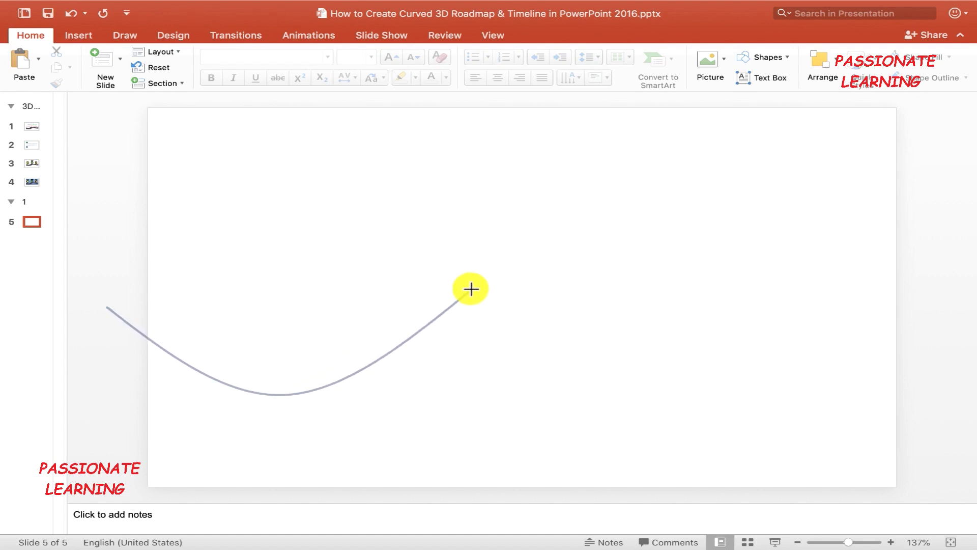
{"action": "left_click", "coordinate": [511, 268]}
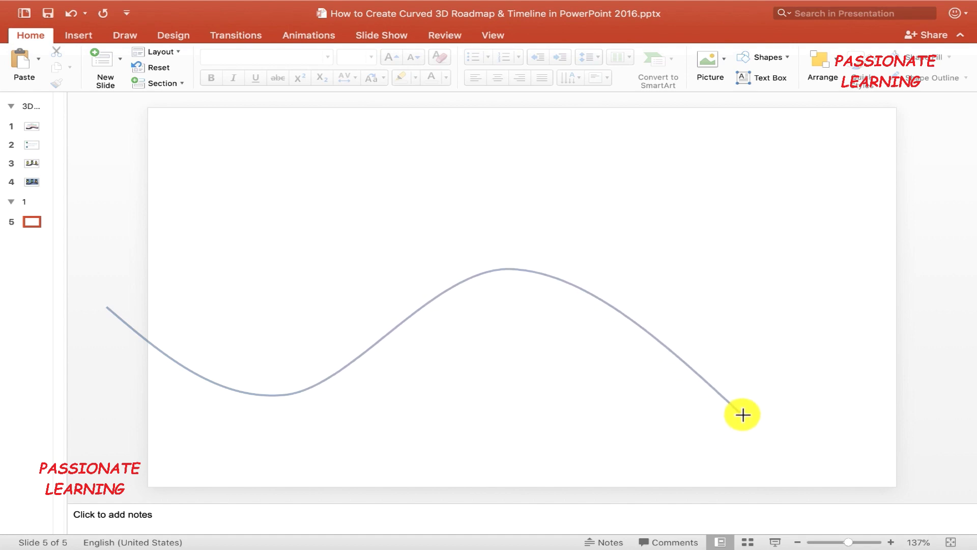
{"action": "left_click", "coordinate": [743, 414]}
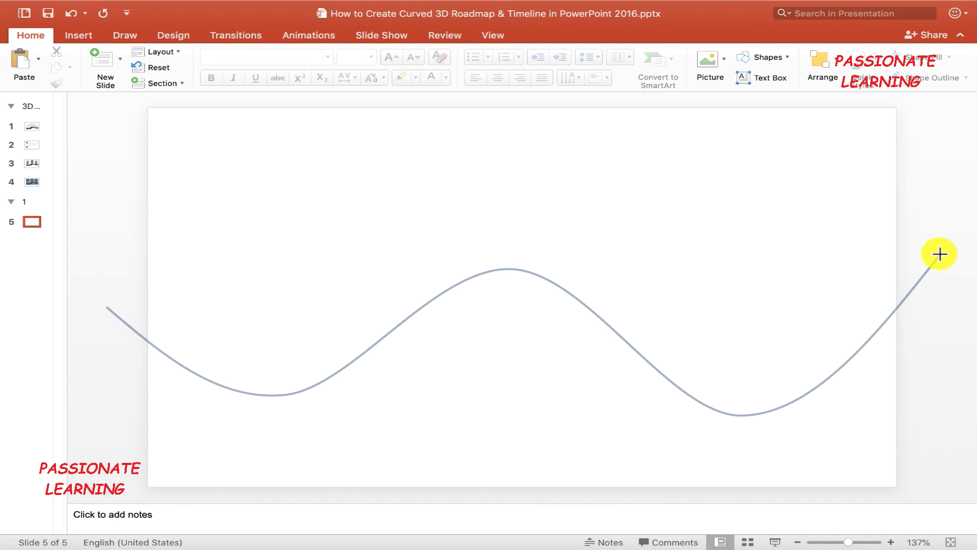
{"action": "double_click", "coordinate": [938, 254]}
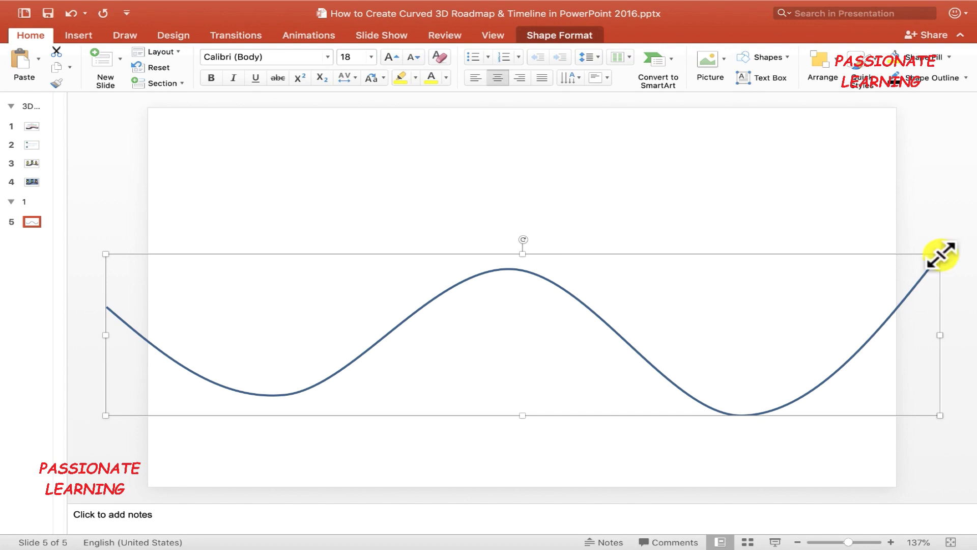
Step: Make the wave line black with a 120 pt width
{"action": "left_click", "coordinate": [848, 542]}
{"action": "left_click_drag", "start_coordinate": [848, 542], "coordinate": [837, 543]}
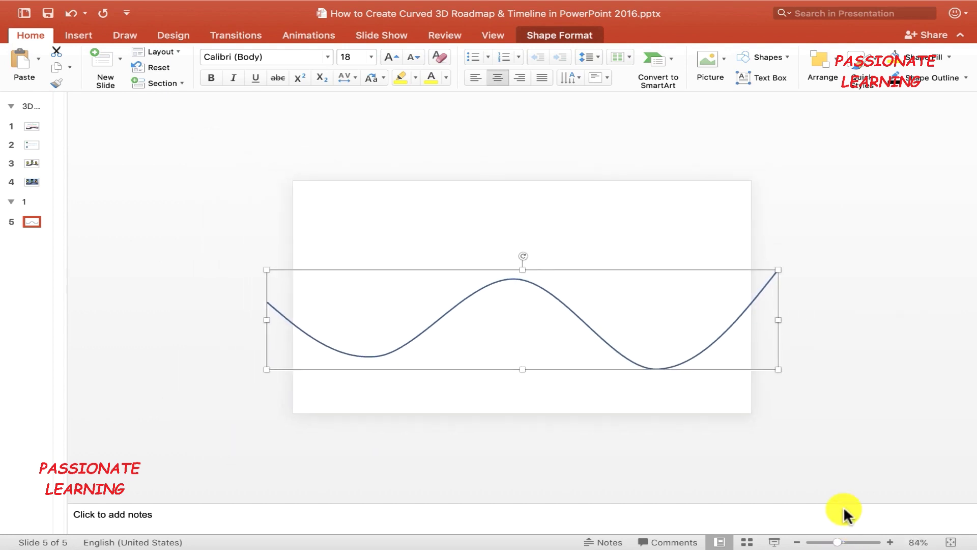
{"action": "right_click", "coordinate": [562, 306]}
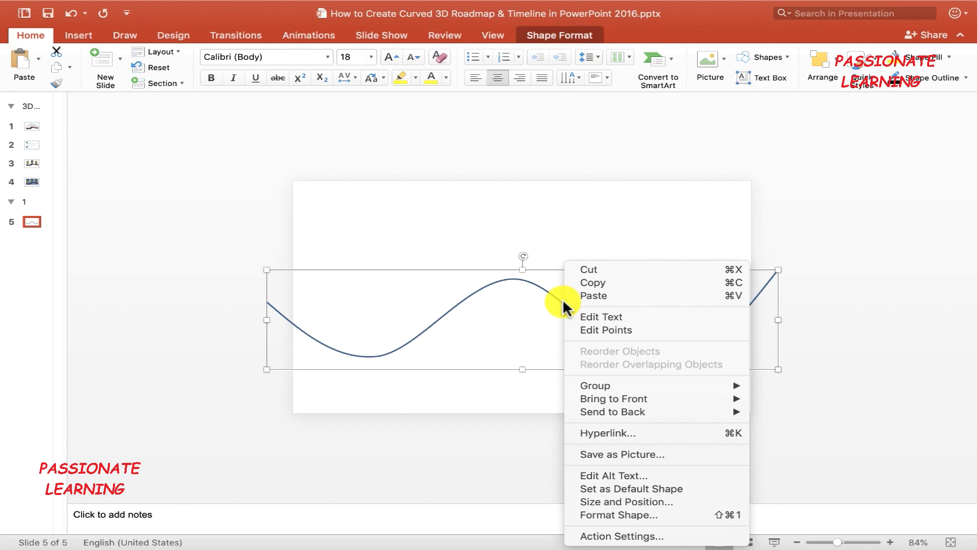
{"action": "left_click", "coordinate": [662, 512]}
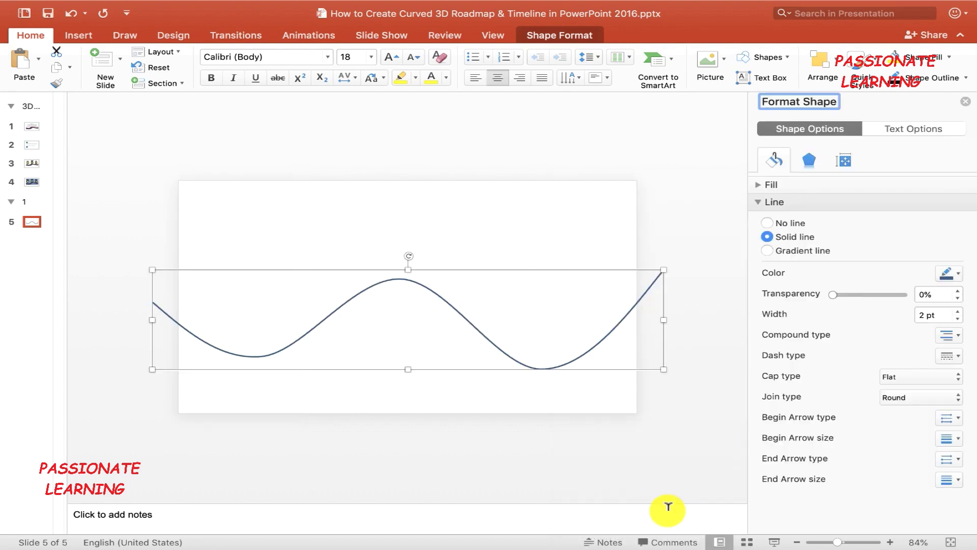
{"action": "left_click", "coordinate": [960, 274]}
{"action": "left_click", "coordinate": [853, 310]}
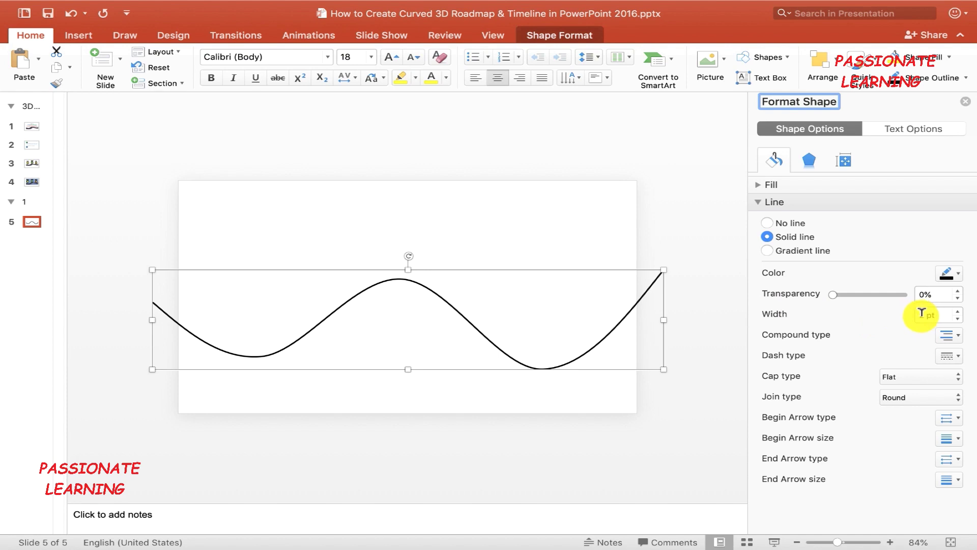
{"action": "left_click", "coordinate": [957, 311]}
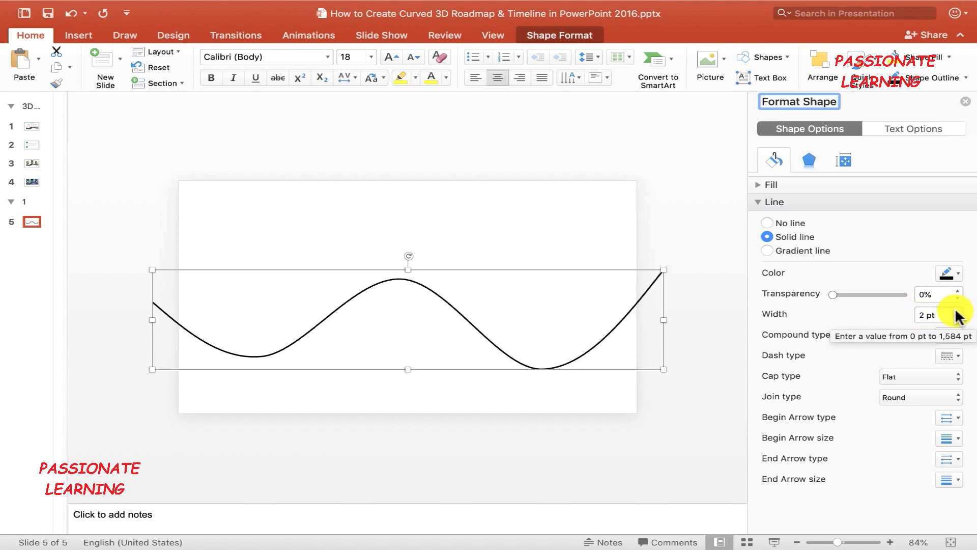
{"action": "left_click", "coordinate": [957, 311]}
{"action": "left_click", "coordinate": [958, 311]}
{"action": "left_click", "coordinate": [957, 310]}
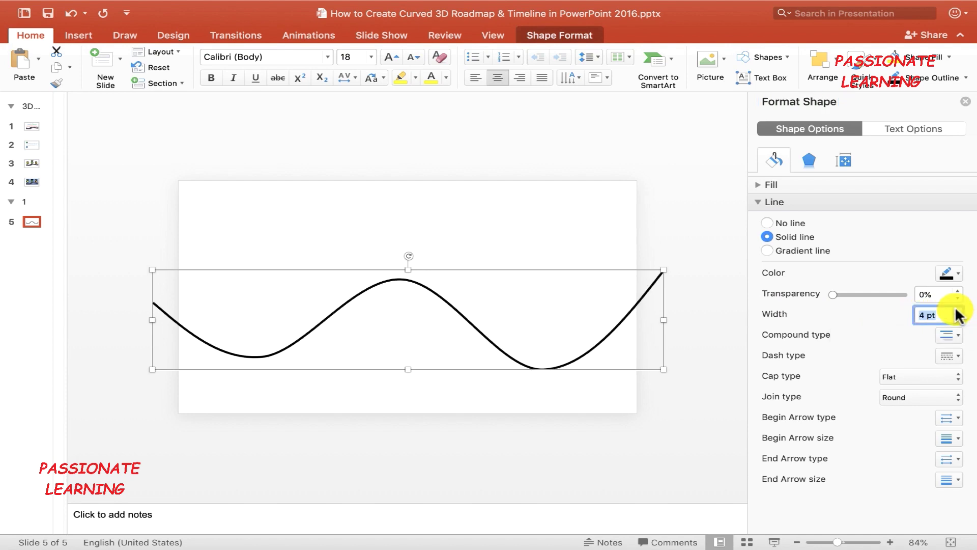
{"action": "left_click", "coordinate": [957, 311]}
{"action": "left_click", "coordinate": [957, 311]}
{"action": "left_click", "coordinate": [957, 311]}
{"action": "left_click", "coordinate": [958, 311]}
{"action": "left_click", "coordinate": [958, 311]}
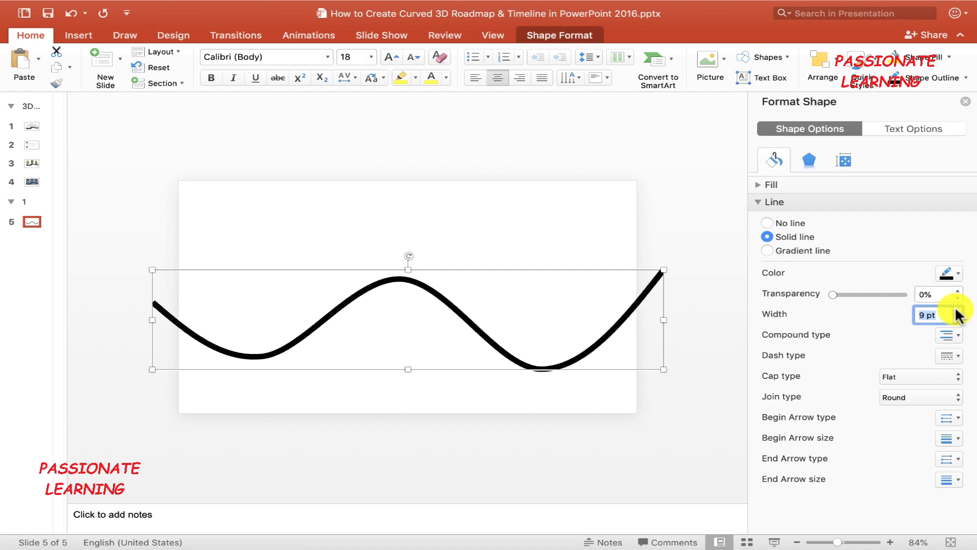
{"action": "left_click", "coordinate": [957, 311]}
{"action": "left_click", "coordinate": [957, 311]}
{"action": "left_click", "coordinate": [958, 310]}
{"action": "left_click", "coordinate": [957, 311]}
{"action": "left_click", "coordinate": [957, 311]}
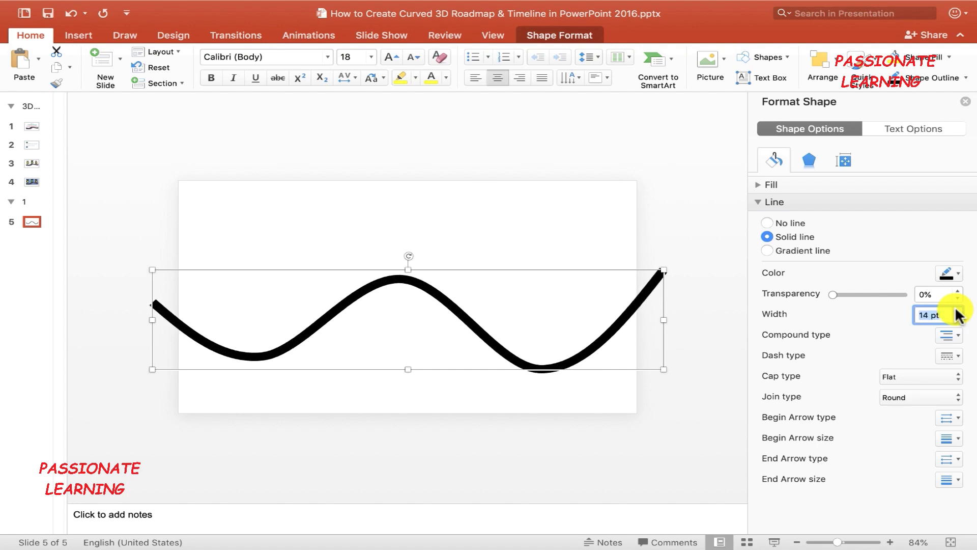
{"action": "left_click", "coordinate": [957, 311]}
{"action": "key", "text": "BackSpace"}
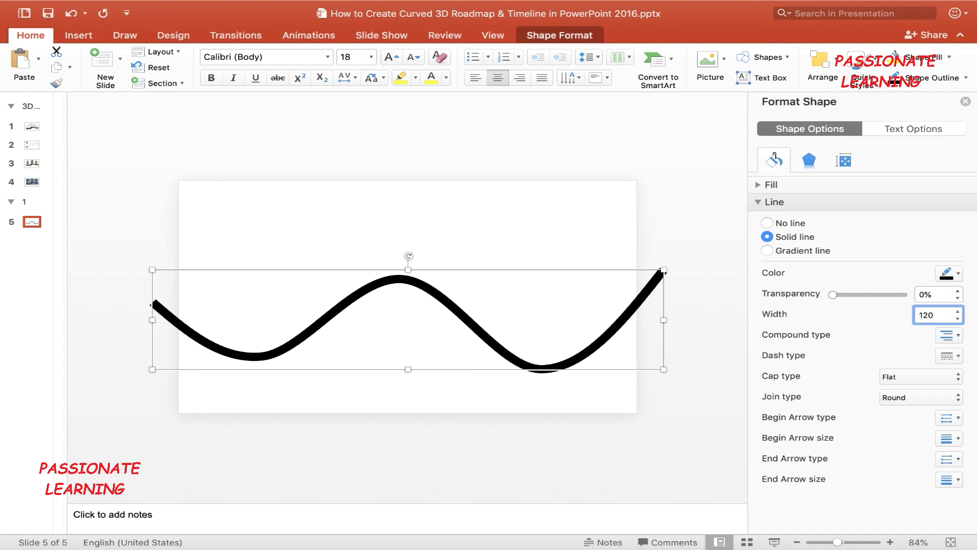
{"action": "key", "text": "Return"}
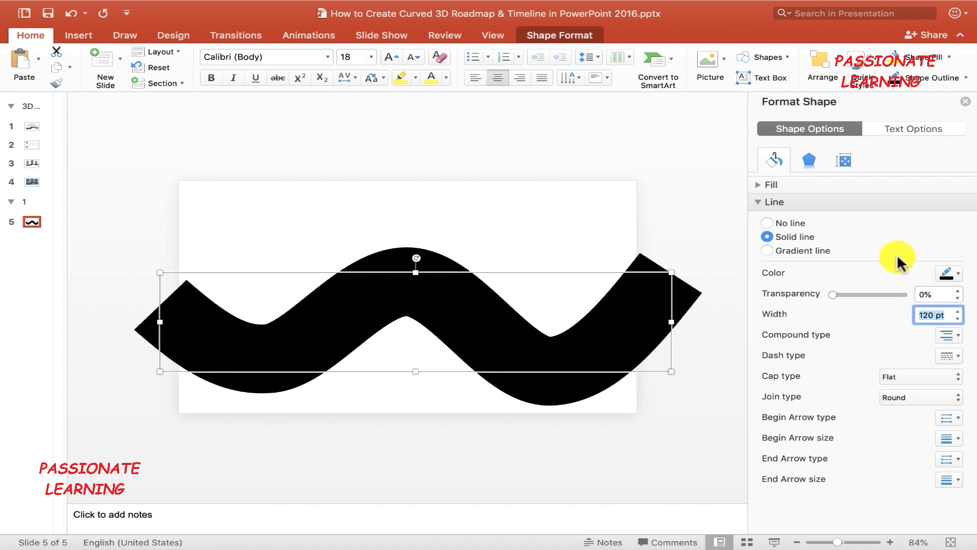
Step: Set the wave shape to no fill and paste a duplicate of it
{"action": "left_click", "coordinate": [758, 184]}
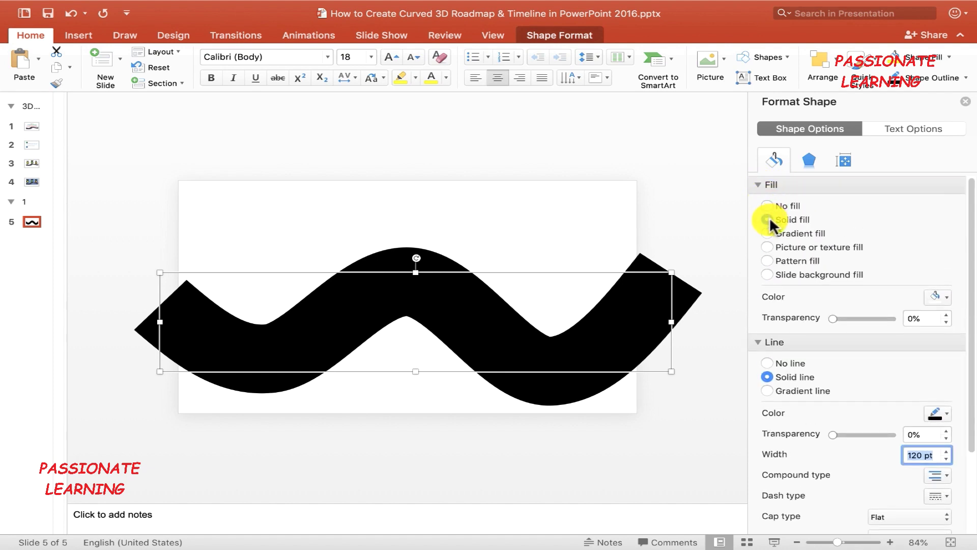
{"action": "left_click", "coordinate": [770, 220]}
{"action": "left_click", "coordinate": [767, 206]}
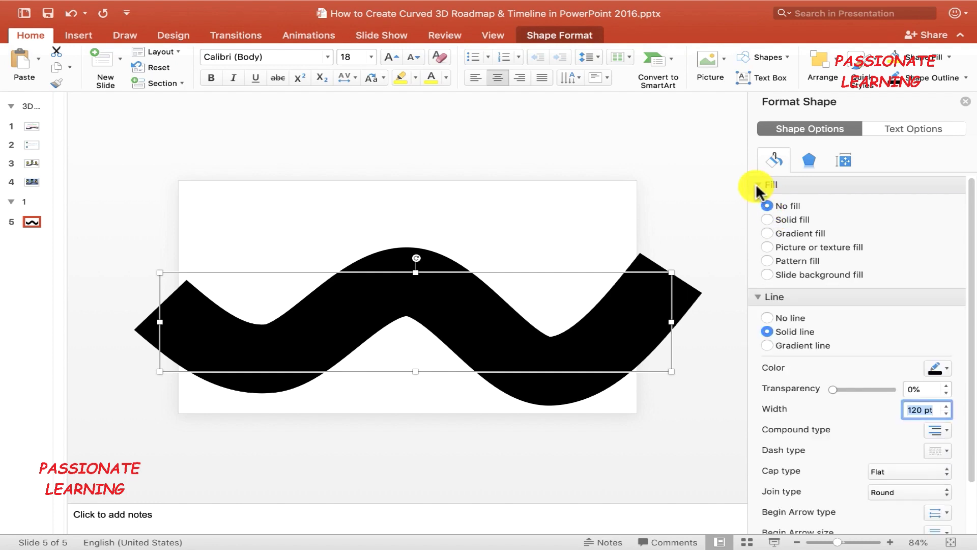
{"action": "left_click", "coordinate": [757, 185]}
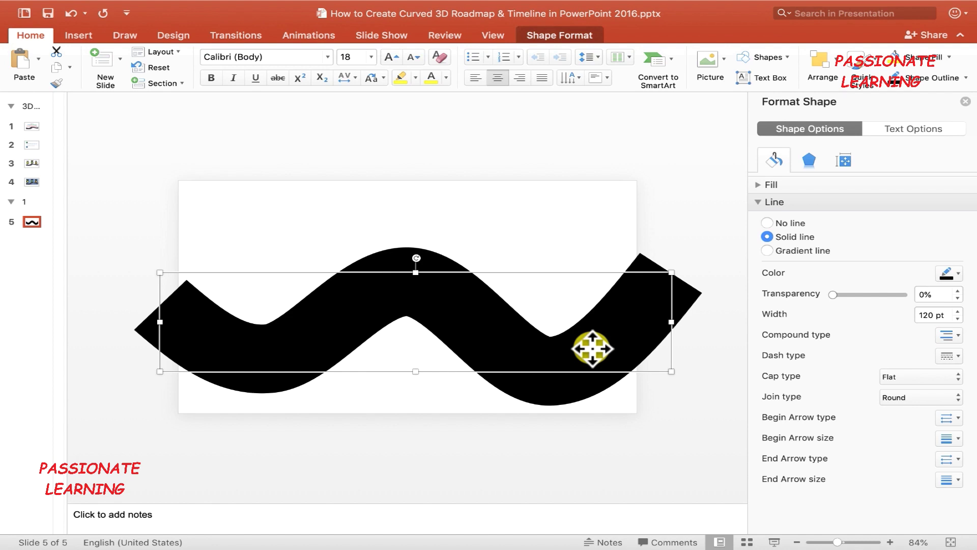
{"action": "key", "text": "super+v"}
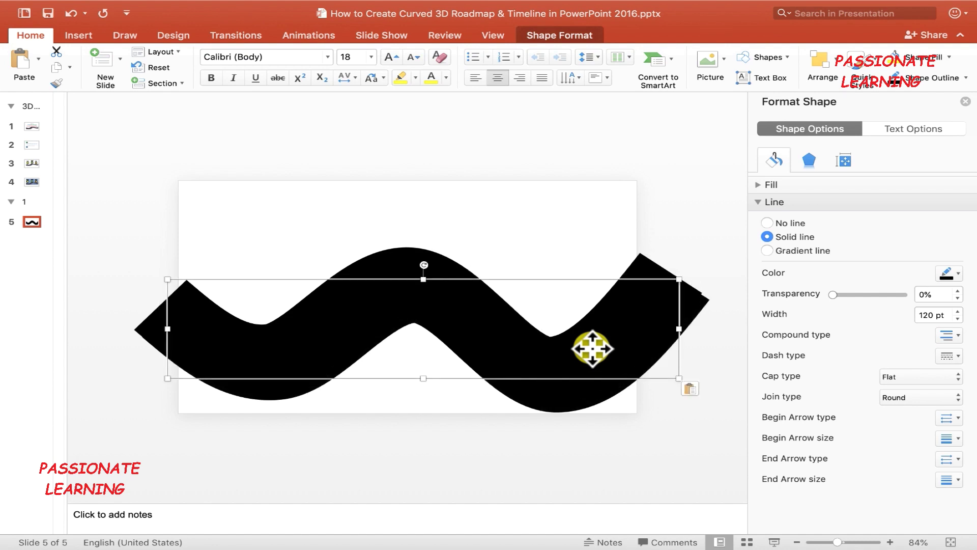
Step: Move the copy over the road, make it a 20 pt white dashed line, and select both shapes
{"action": "left_click_drag", "start_coordinate": [592, 349], "coordinate": [583, 263]}
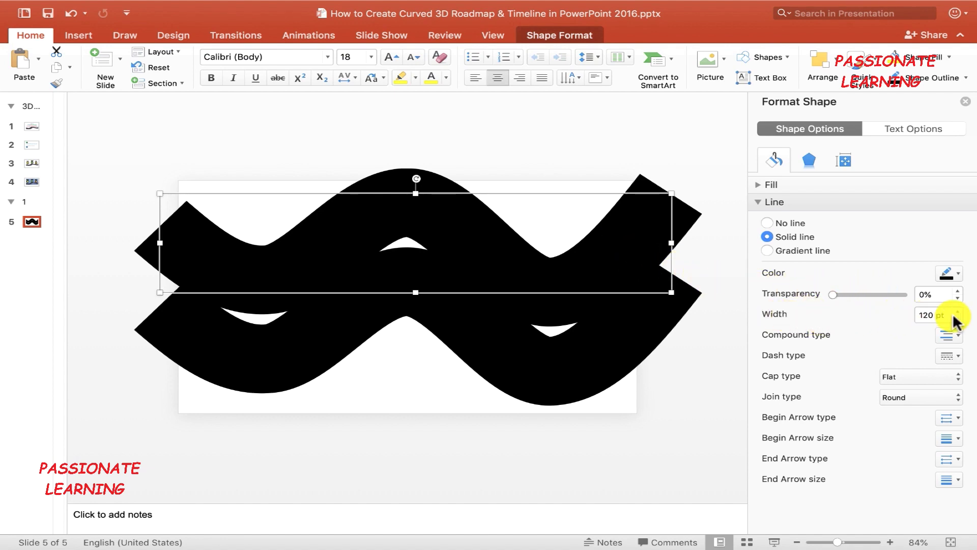
{"action": "left_click", "coordinate": [925, 315]}
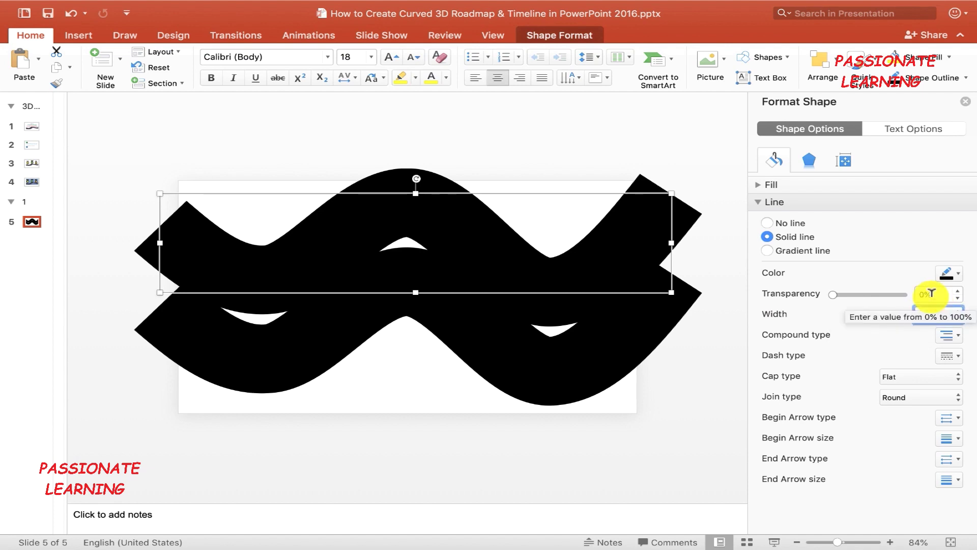
{"action": "type", "text": "20 pt"}
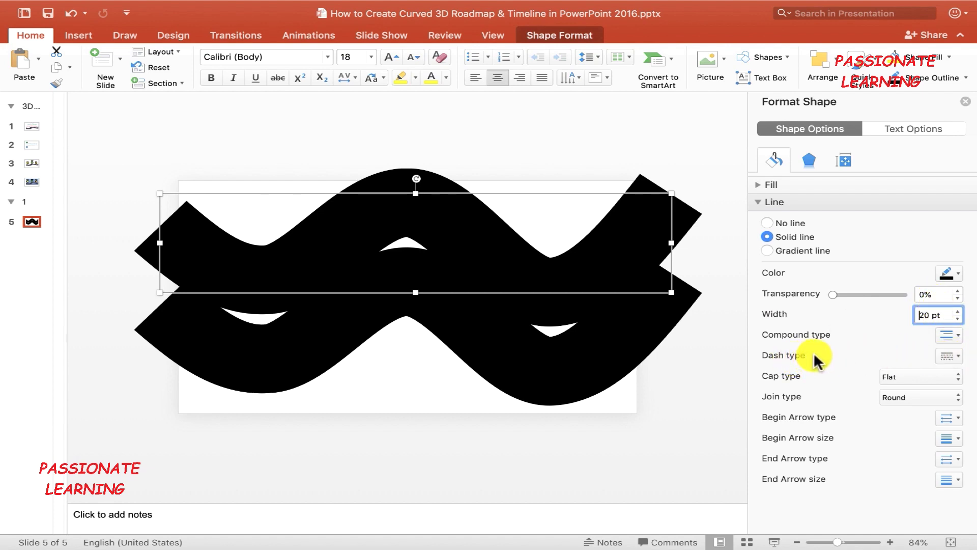
{"action": "left_click", "coordinate": [949, 356]}
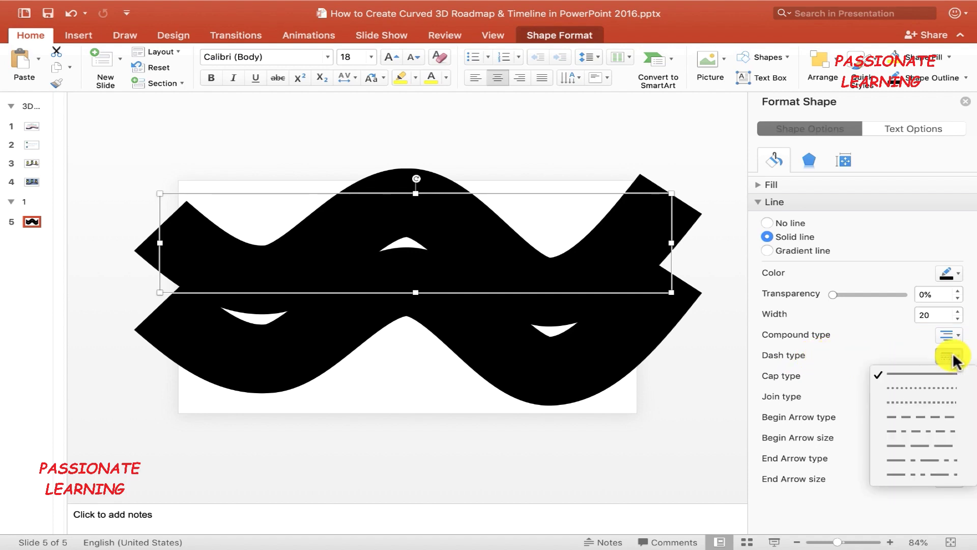
{"action": "left_click", "coordinate": [930, 400]}
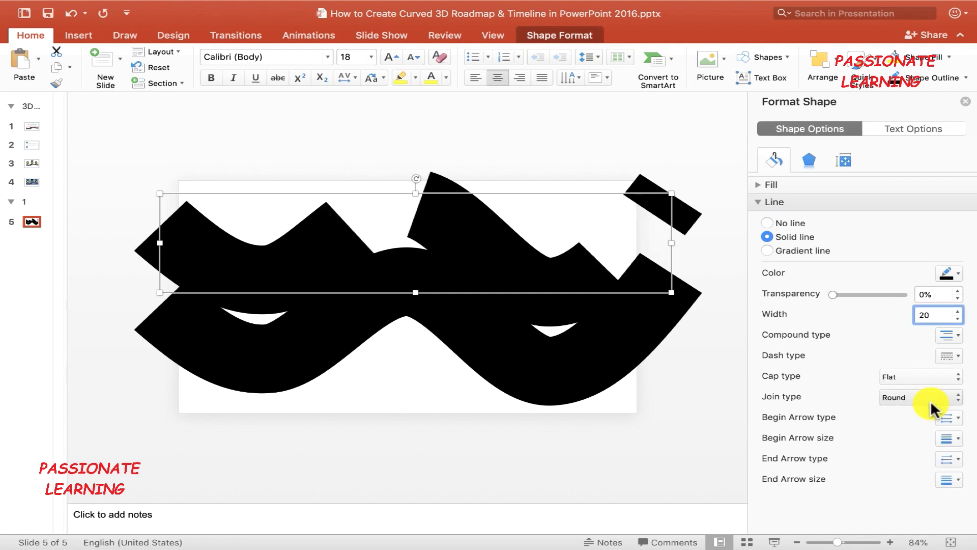
{"action": "left_click", "coordinate": [957, 279]}
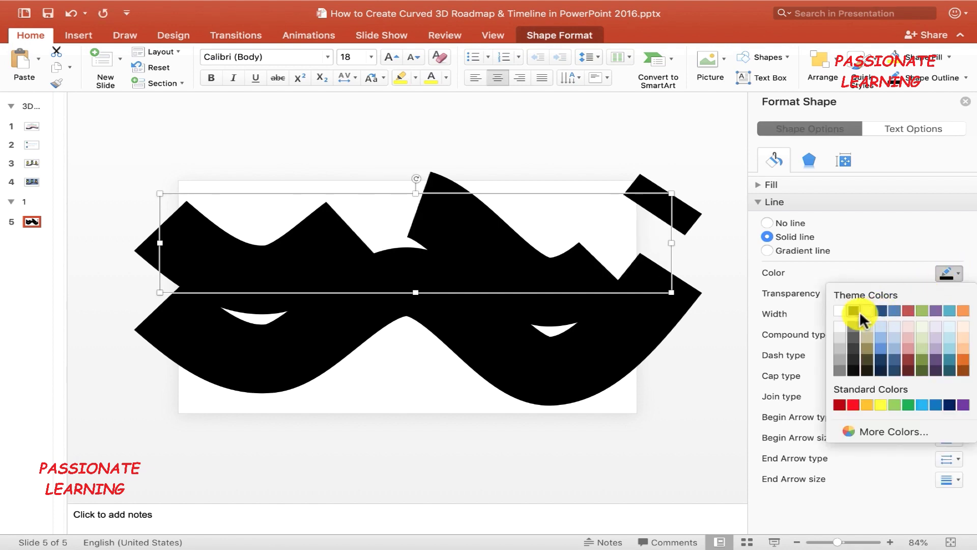
{"action": "left_click", "coordinate": [842, 316]}
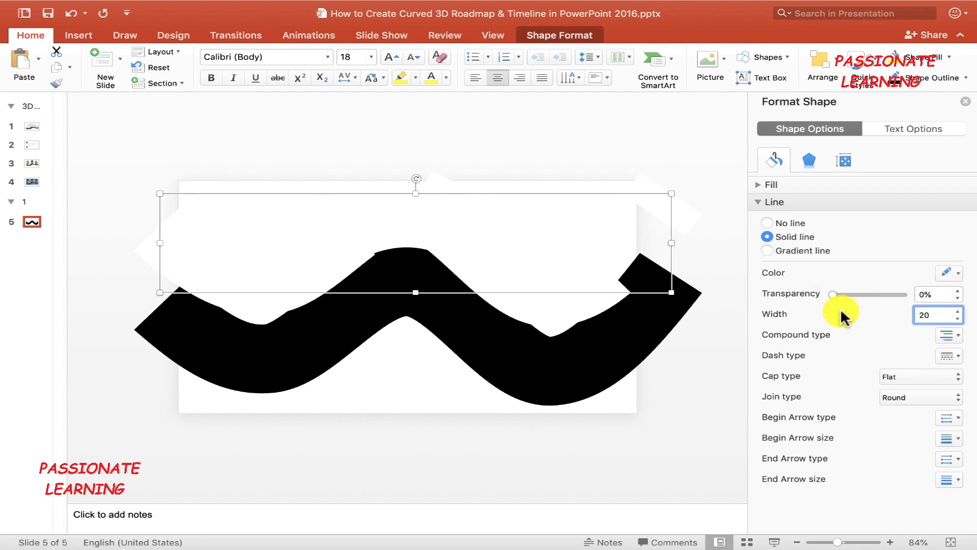
{"action": "left_click", "coordinate": [757, 184]}
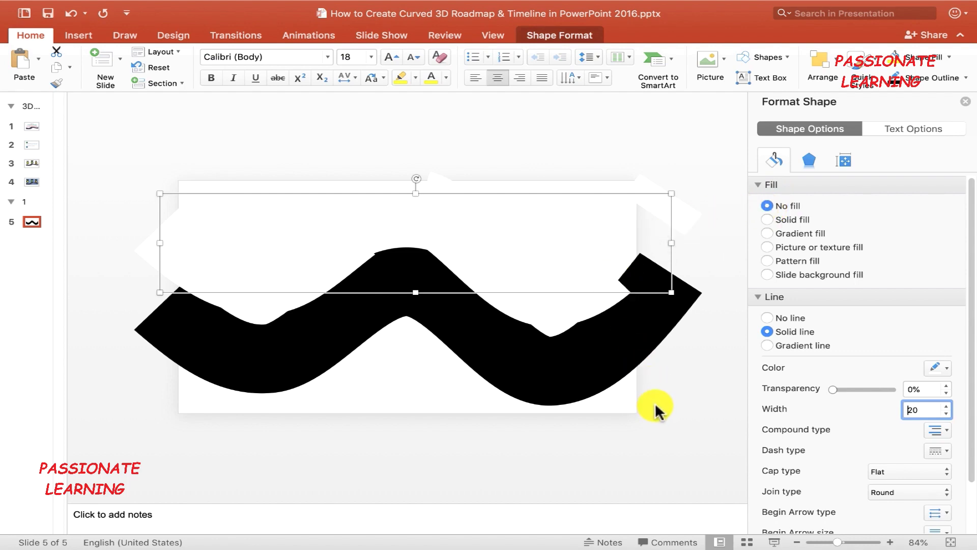
{"action": "left_click", "coordinate": [621, 365]}
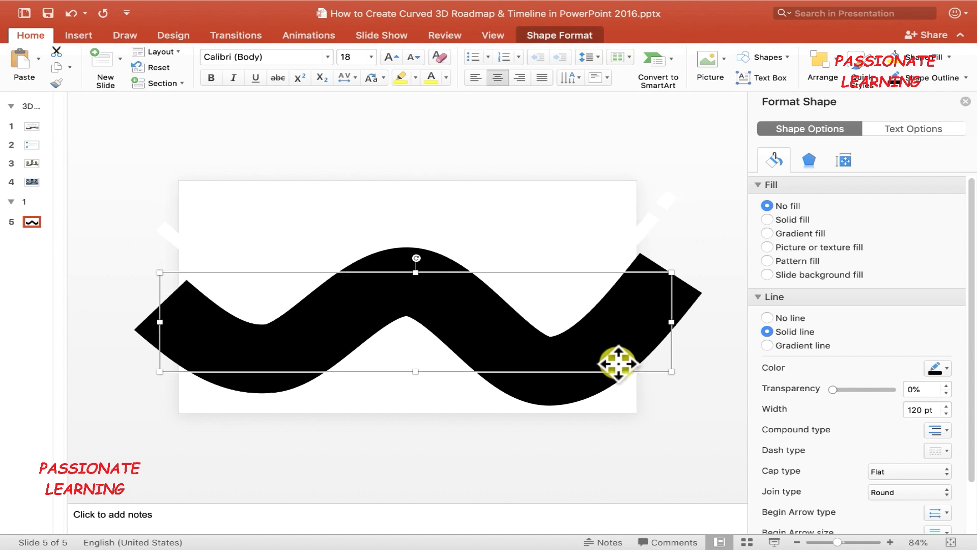
{"action": "left_click", "coordinate": [829, 63]}
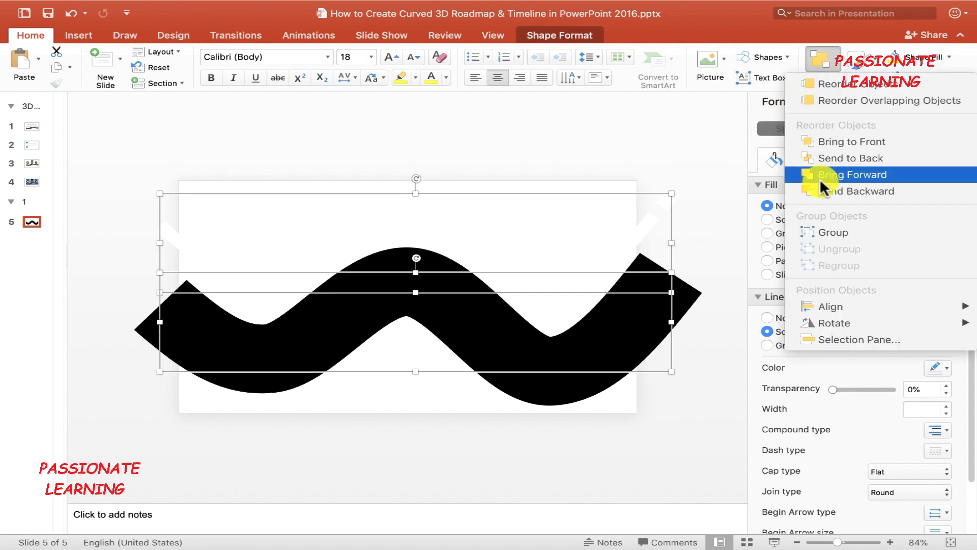
Step: Align the dashed line to the road's centre and middle
{"action": "mouse_move", "coordinate": [837, 306]}
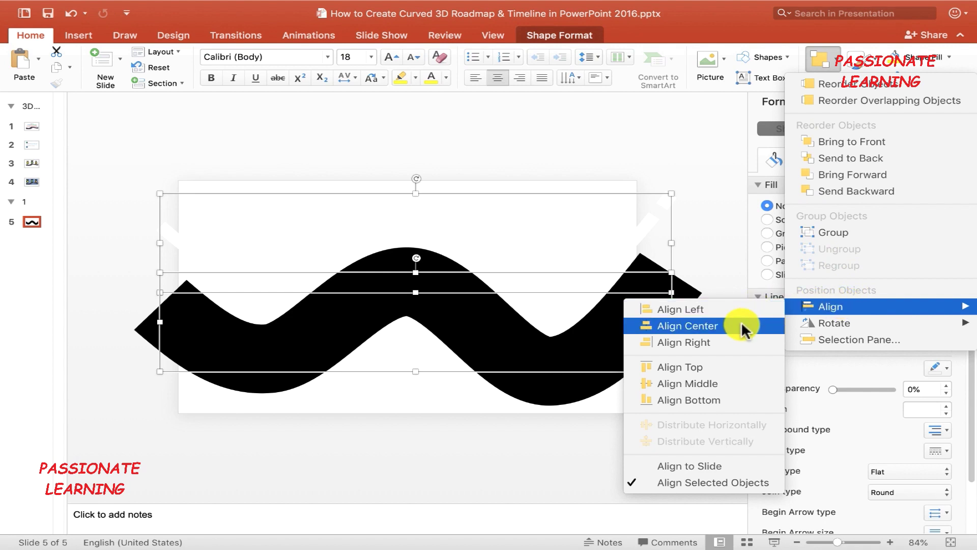
{"action": "left_click", "coordinate": [743, 325]}
{"action": "left_click", "coordinate": [829, 64]}
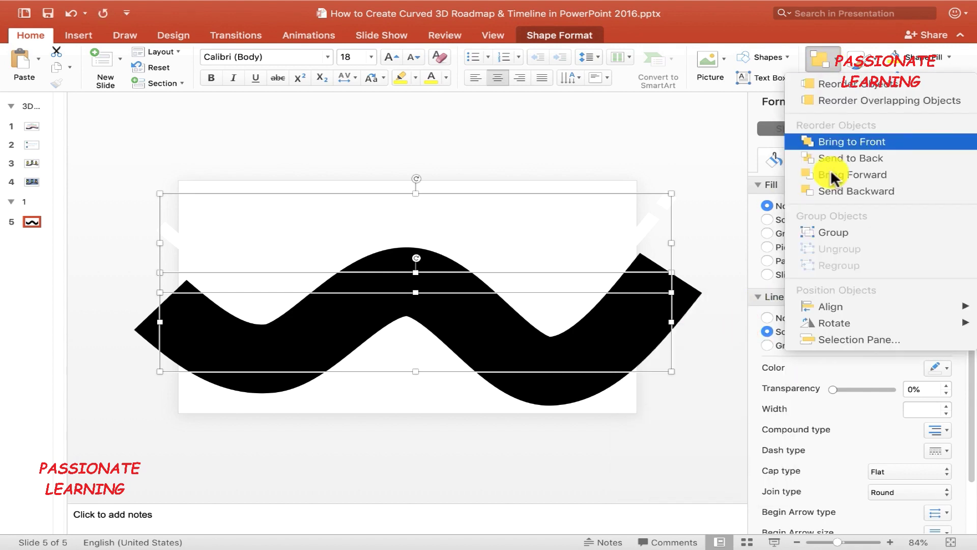
{"action": "mouse_move", "coordinate": [840, 306]}
{"action": "left_click", "coordinate": [753, 384]}
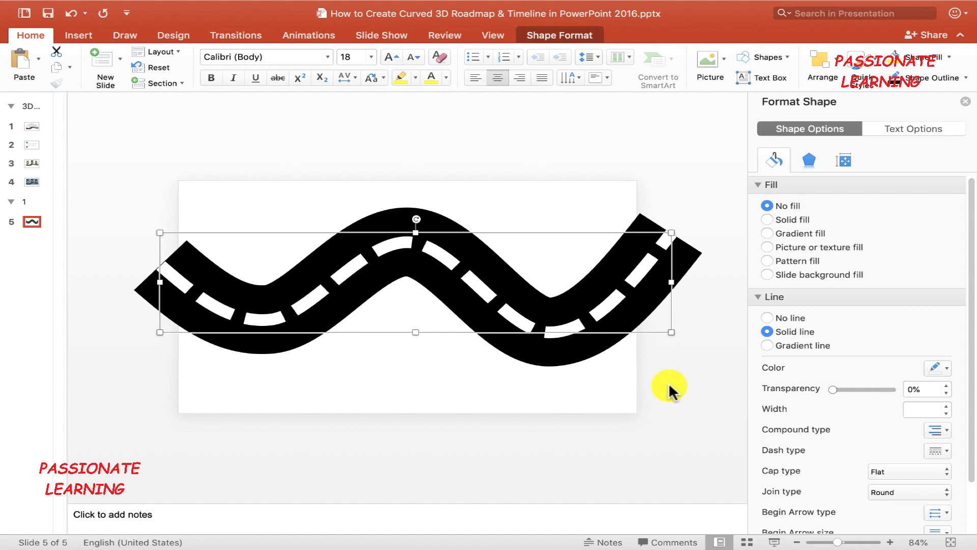
Step: Group the road with its dashed line and nudge the group slightly down and right
{"action": "right_click", "coordinate": [481, 288]}
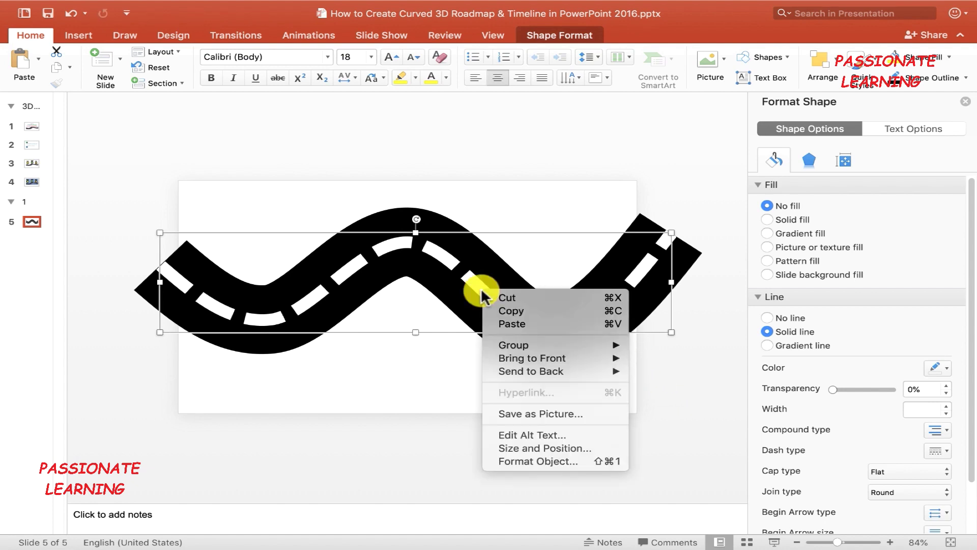
{"action": "mouse_move", "coordinate": [589, 346]}
{"action": "left_click", "coordinate": [659, 342]}
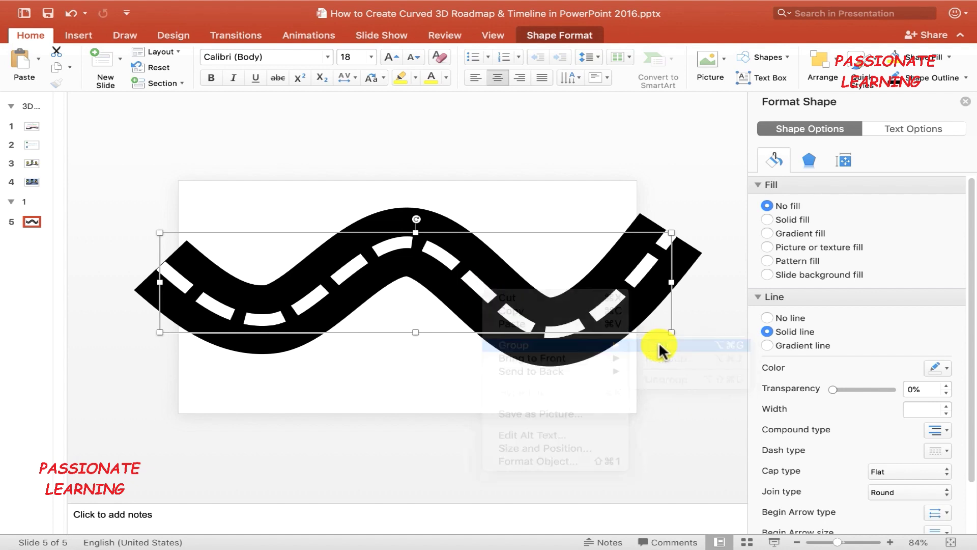
{"action": "mouse_move", "coordinate": [537, 315]}
{"action": "left_mouse_down"}
{"action": "mouse_move", "coordinate": [524, 349]}
{"action": "mouse_move", "coordinate": [539, 326]}
{"action": "left_mouse_up"}
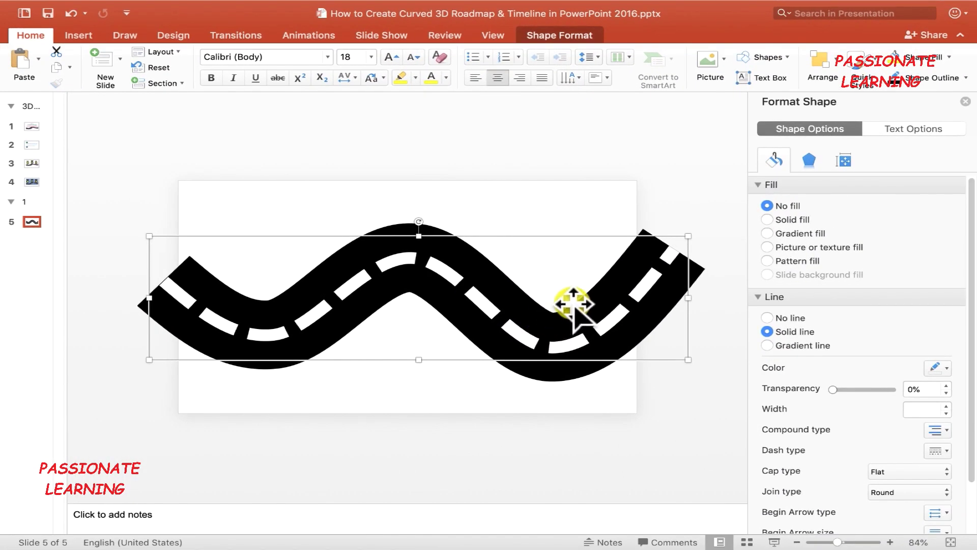
Step: Set the road group's 3-D Y Rotation to 60°
{"action": "left_click", "coordinate": [808, 156]}
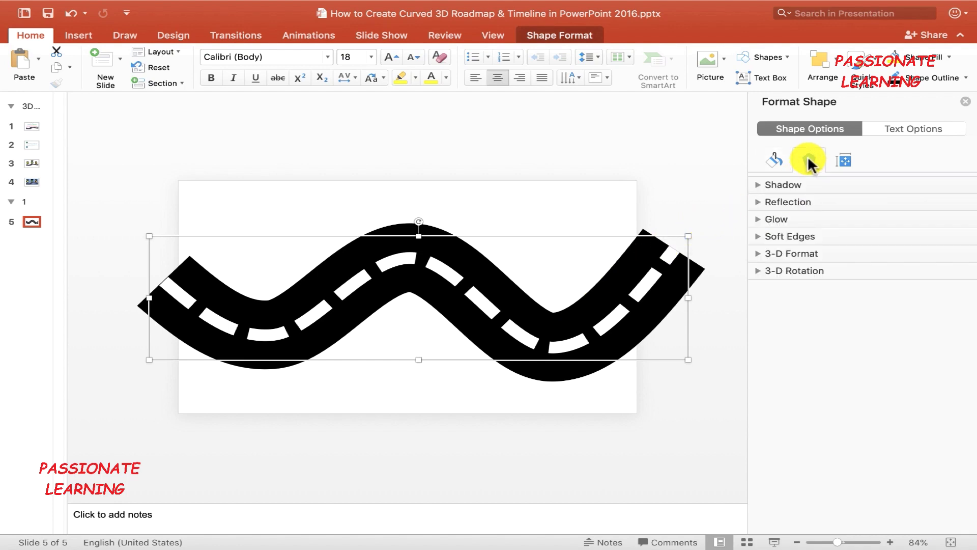
{"action": "left_click", "coordinate": [766, 270]}
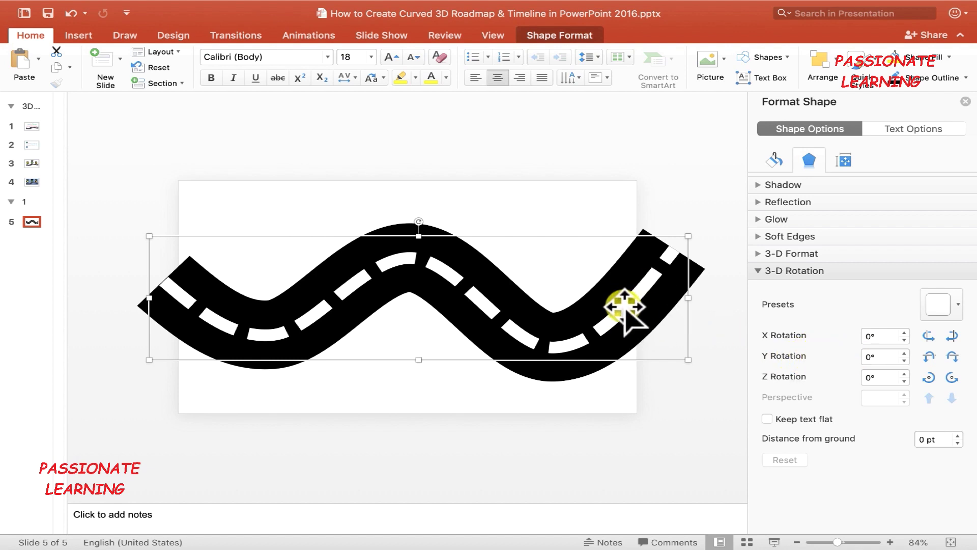
{"action": "left_click_drag", "start_coordinate": [924, 352], "coordinate": [923, 353]}
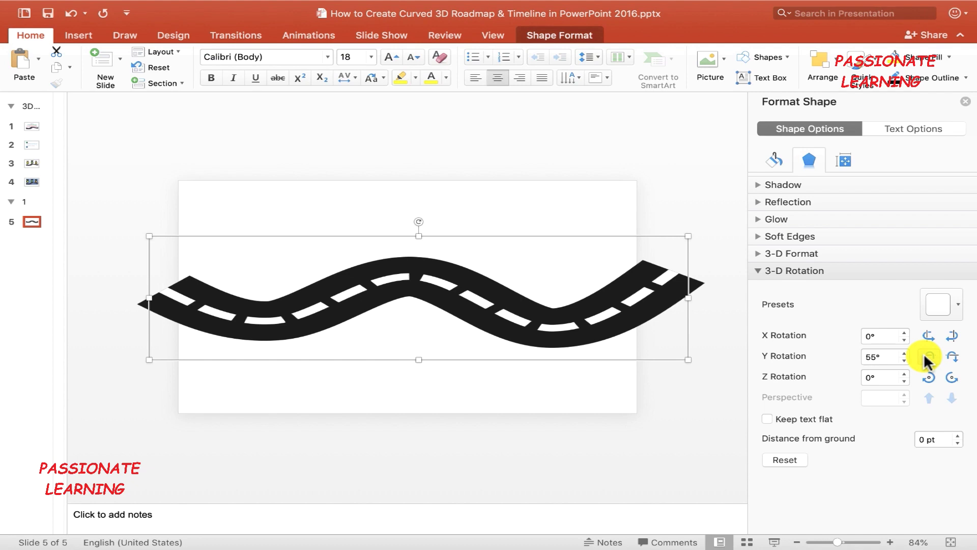
{"action": "left_click", "coordinate": [924, 353]}
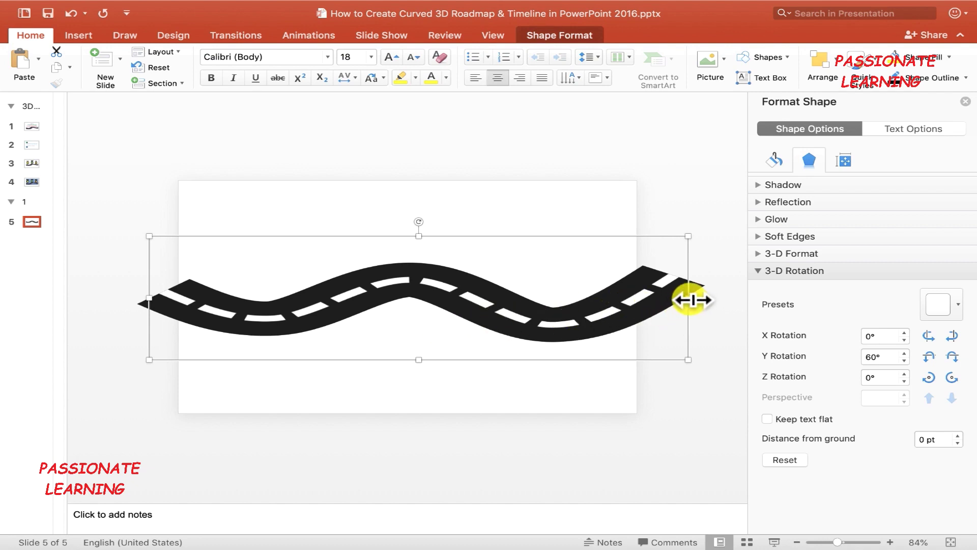
Step: Stretch the tilted road wider toward both the right and left edges
{"action": "left_click_drag", "start_coordinate": [692, 300], "coordinate": [719, 298]}
{"action": "left_click_drag", "start_coordinate": [151, 297], "coordinate": [136, 297]}
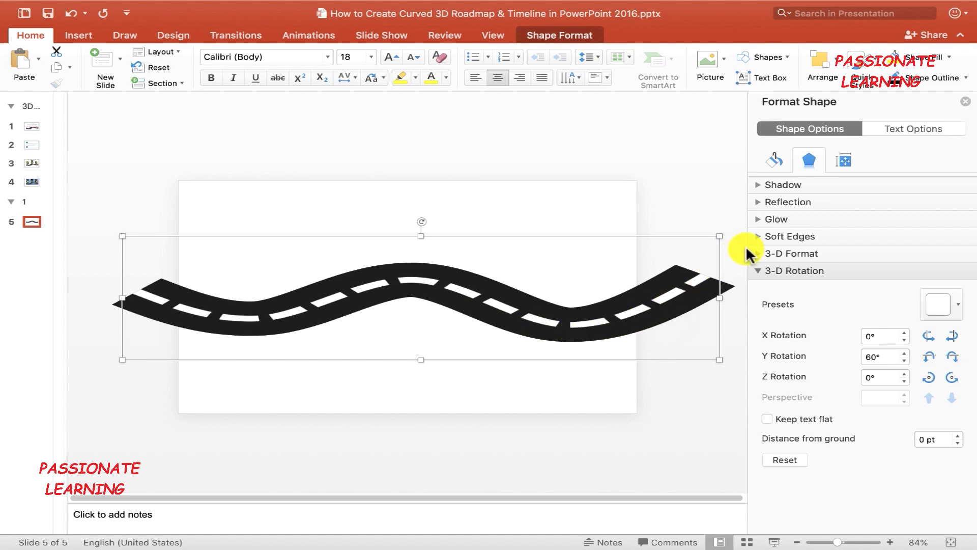
{"action": "left_click", "coordinate": [760, 219]}
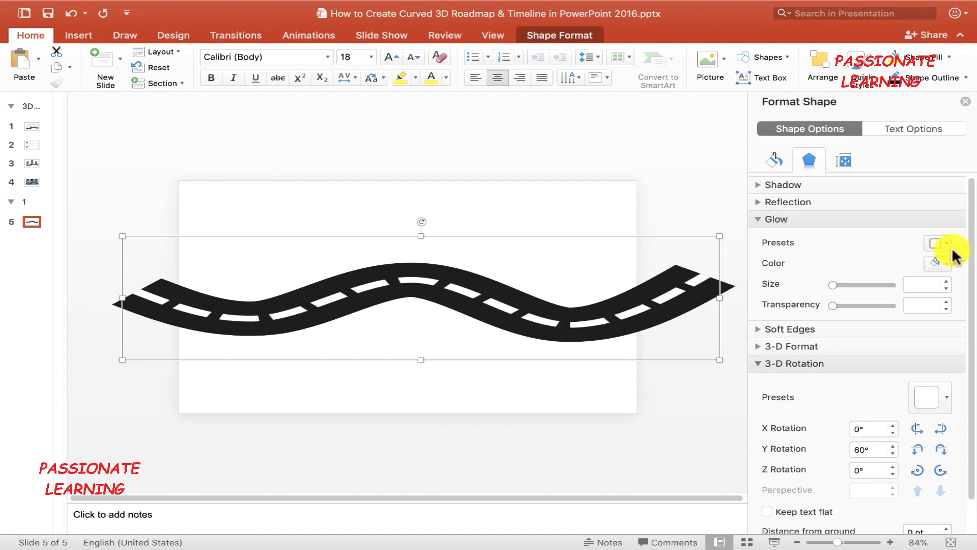
Step: Give the road a purple 70 pt glow at 60% transparency and close the Format Shape pane
{"action": "left_click", "coordinate": [937, 243]}
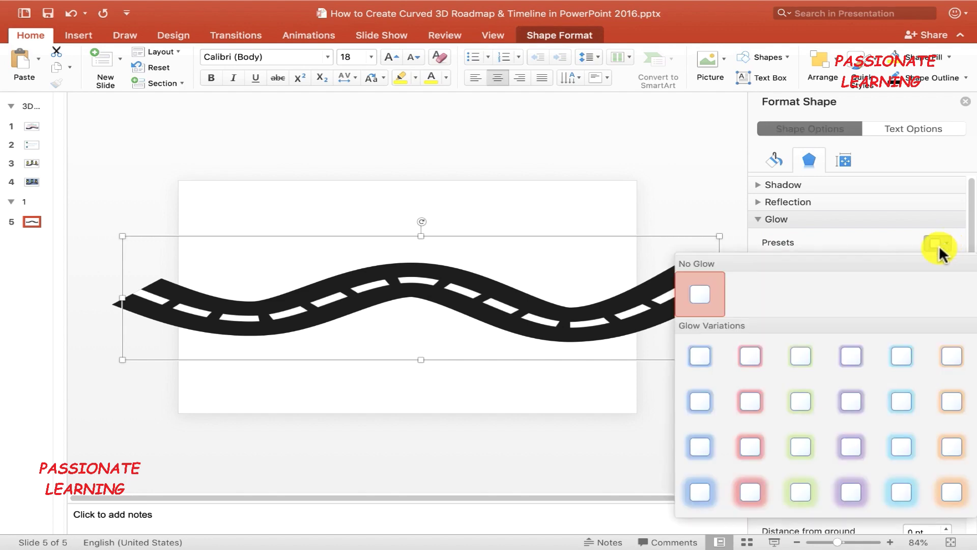
{"action": "left_click", "coordinate": [852, 492]}
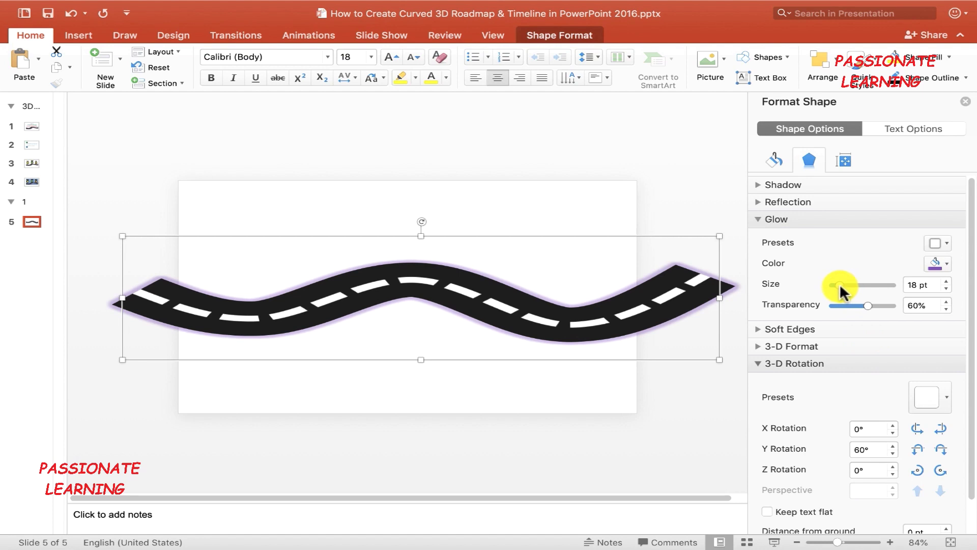
{"action": "left_click_drag", "start_coordinate": [839, 286], "coordinate": [863, 285]}
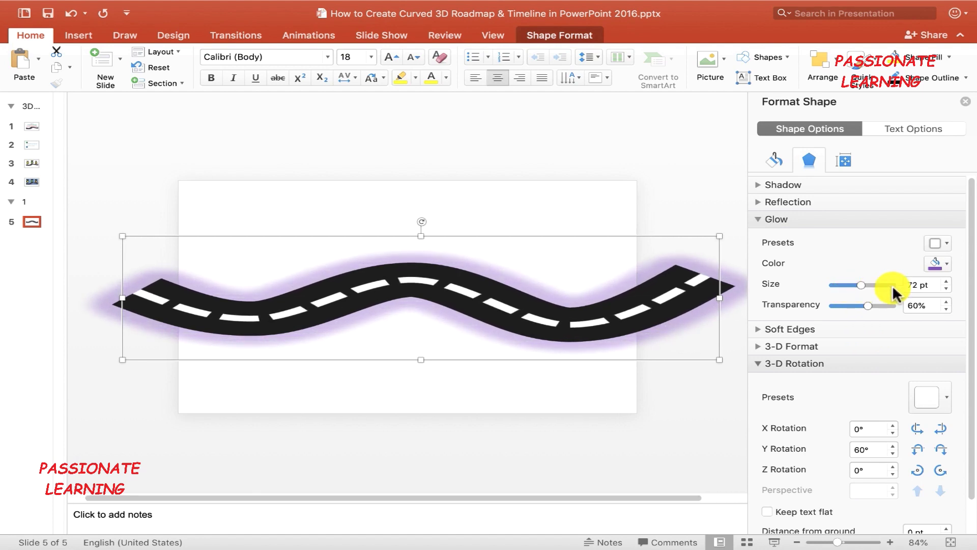
{"action": "left_click", "coordinate": [945, 289]}
{"action": "left_click", "coordinate": [946, 290]}
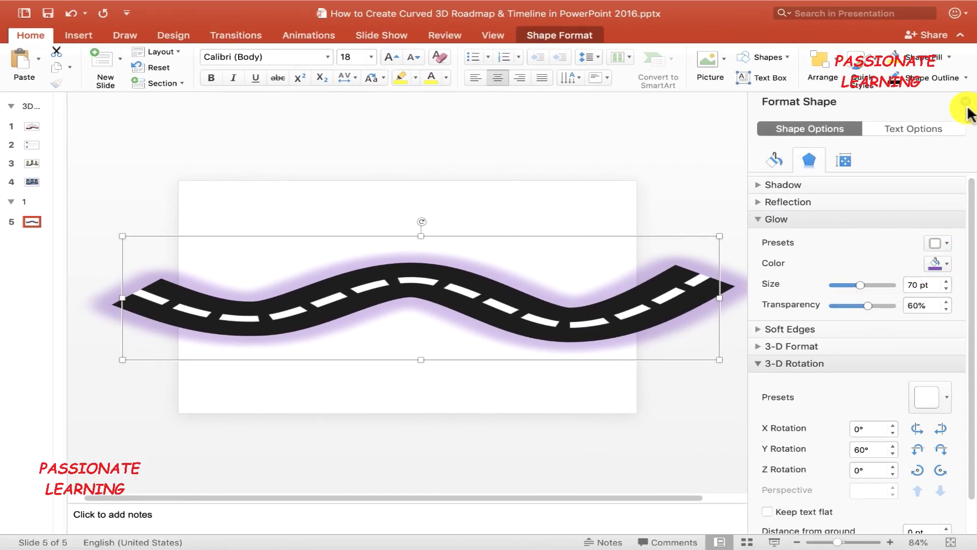
{"action": "left_click", "coordinate": [965, 103]}
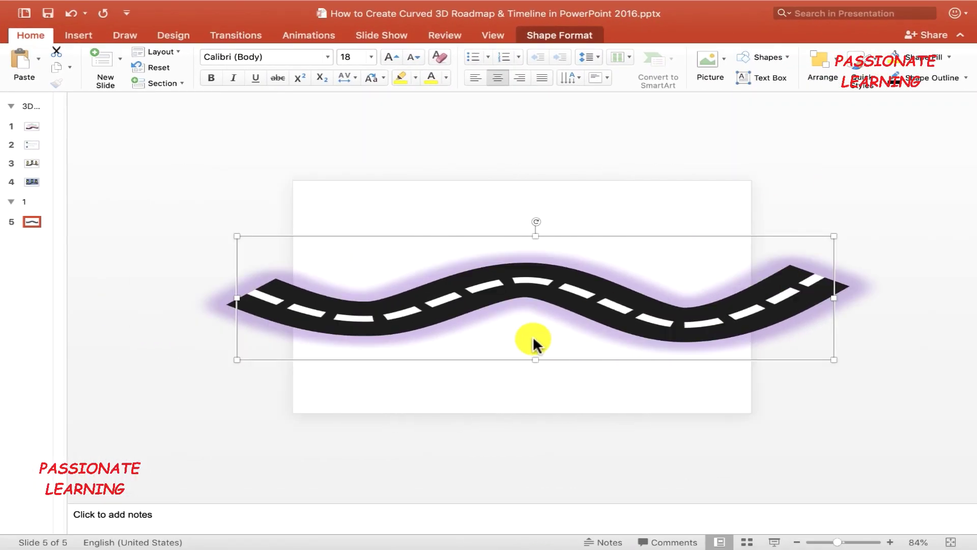
Step: Nudge the glowing road three steps down toward the slide's bottom edge
{"action": "key", "text": "Down"}
{"action": "key", "text": "Down"}
{"action": "key", "text": "Down"}
{"action": "key", "text": "Down"}
{"action": "key", "text": "Down"}
{"action": "key", "text": "Down"}
{"action": "key", "text": "Down"}
{"action": "key", "text": "Down"}
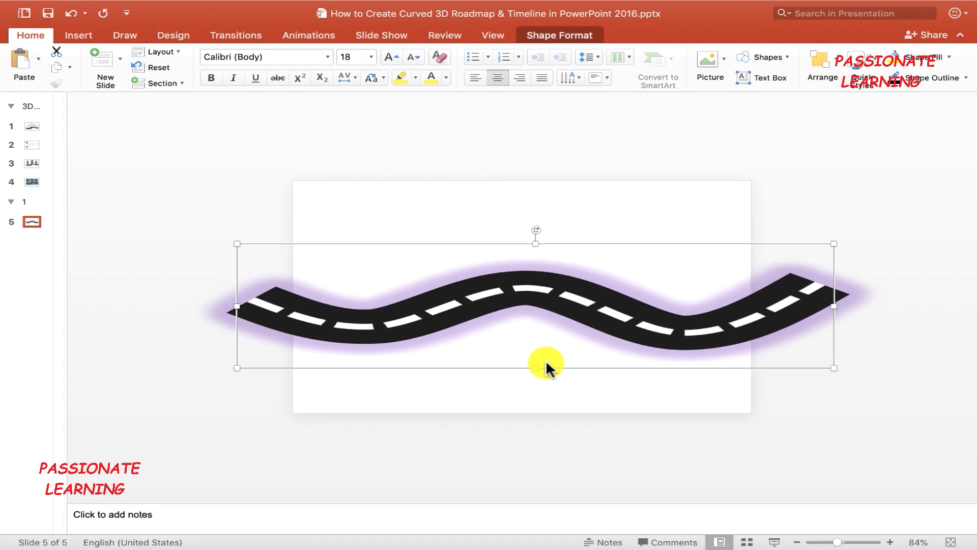
{"action": "key", "text": "Down"}
{"action": "key", "text": "Down"}
{"action": "key", "text": "Down"}
{"action": "key", "text": "Down"}
{"action": "key", "text": "Down"}
{"action": "key", "text": "Down"}
{"action": "key", "text": "Down"}
{"action": "key", "text": "Down"}
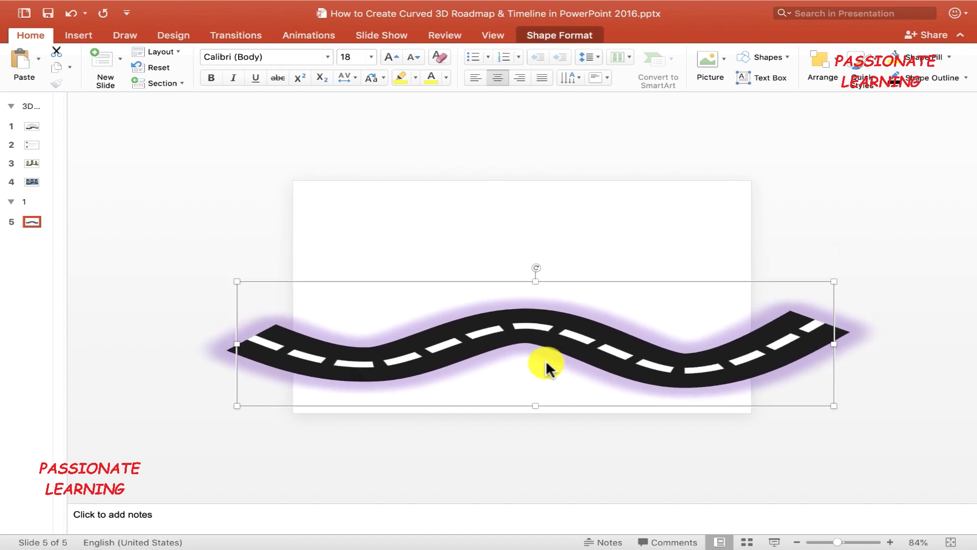
{"action": "key", "text": "Down"}
{"action": "key", "text": "Down"}
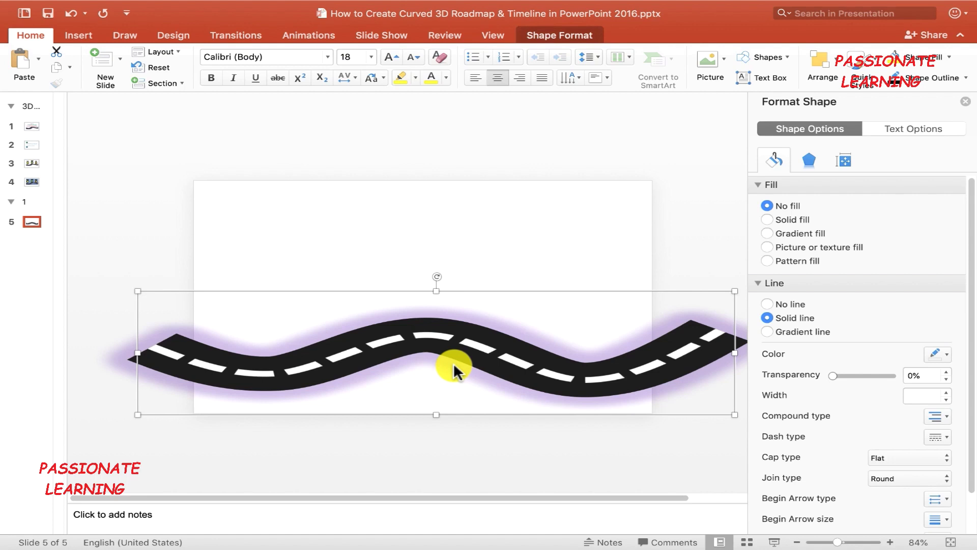
Step: Deselect the road and draw a small rectangle above the road's left half
{"action": "left_click", "coordinate": [497, 254]}
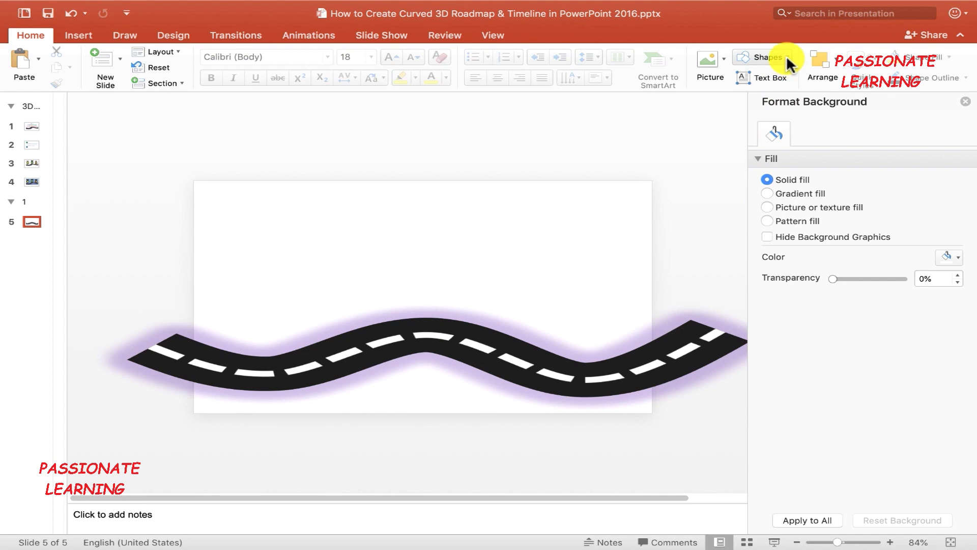
{"action": "left_click", "coordinate": [769, 57]}
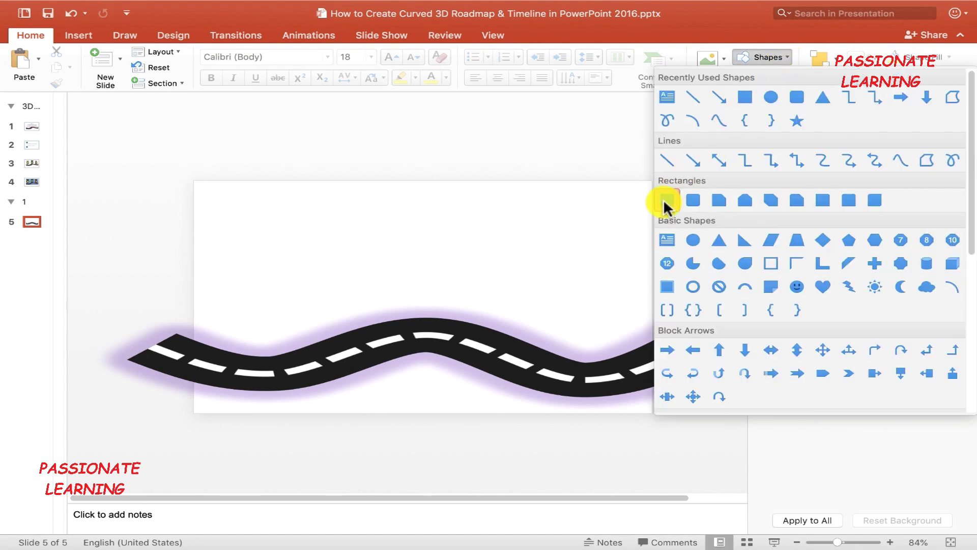
{"action": "left_click", "coordinate": [665, 201]}
{"action": "left_click", "coordinate": [323, 232]}
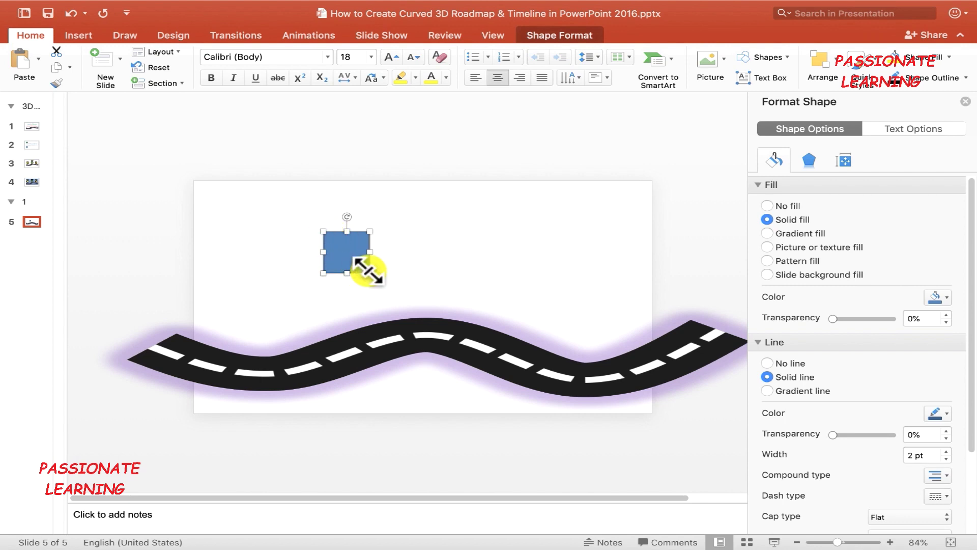
Step: Resize the square to a thin bar 3 cm high and 0.3 cm wide
{"action": "left_click", "coordinate": [843, 160]}
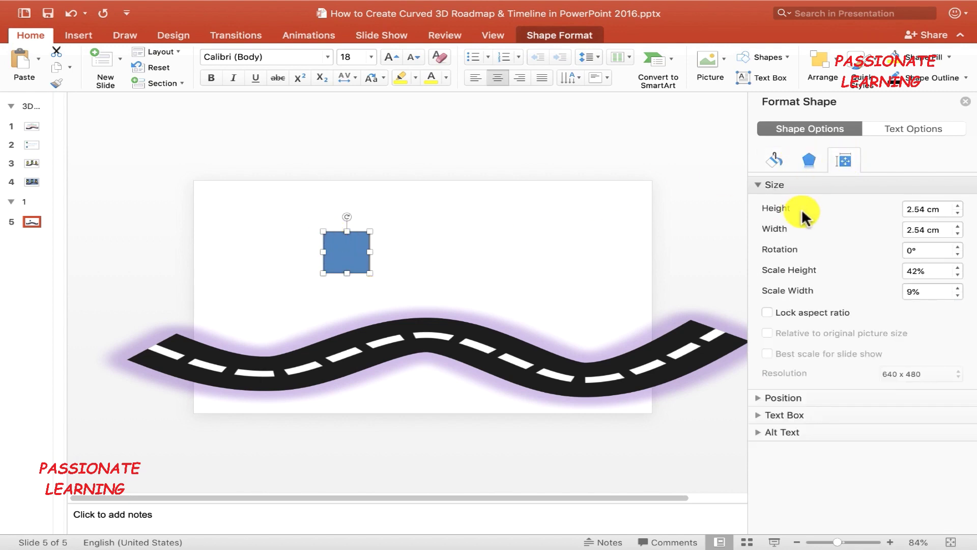
{"action": "triple_click", "coordinate": [938, 201]}
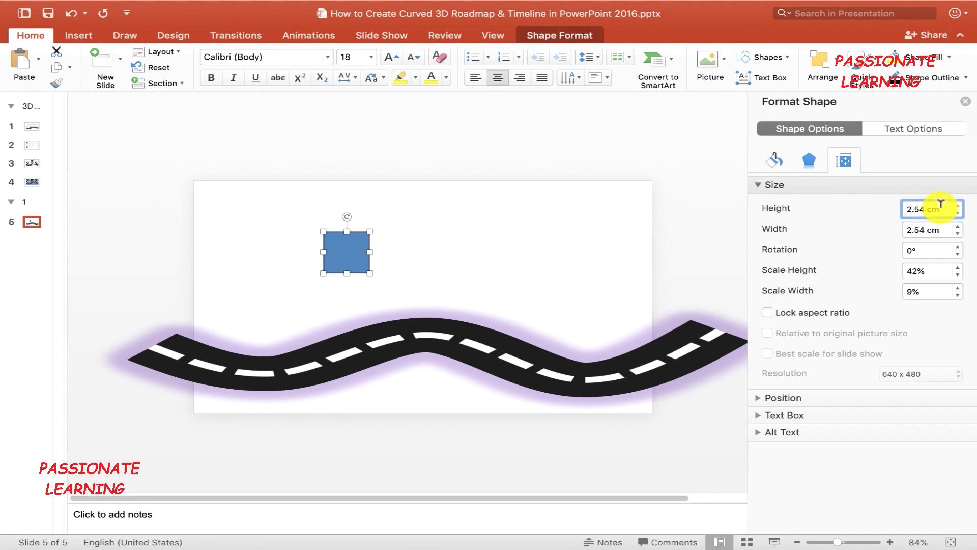
{"action": "type", "text": "2"}
{"action": "type", "text": "3"}
{"action": "triple_click", "coordinate": [939, 230]}
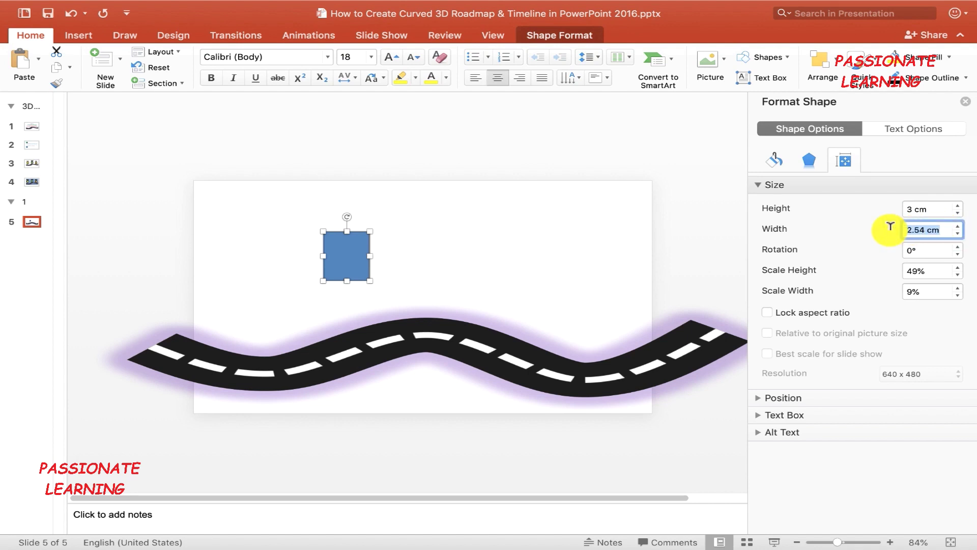
{"action": "type", "text": "0.3"}
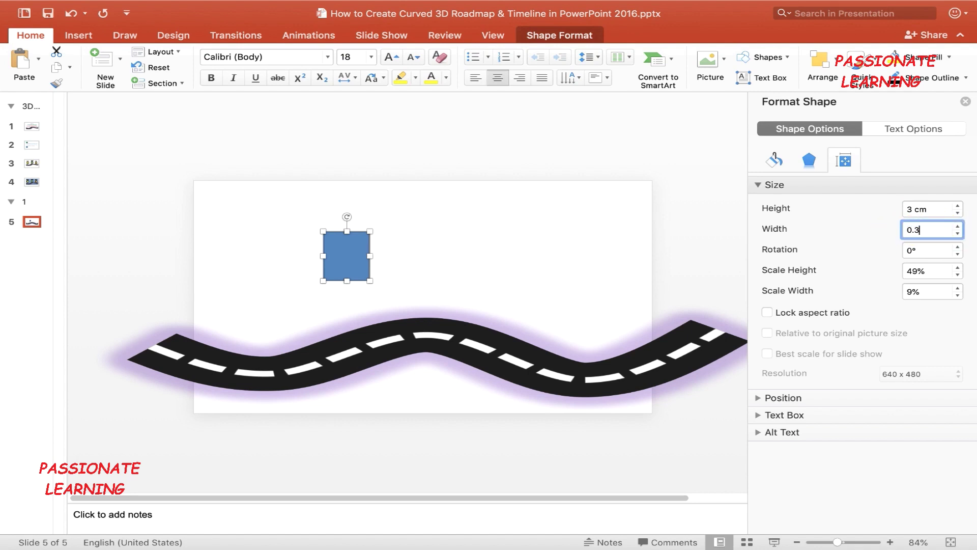
{"action": "key", "text": "Return"}
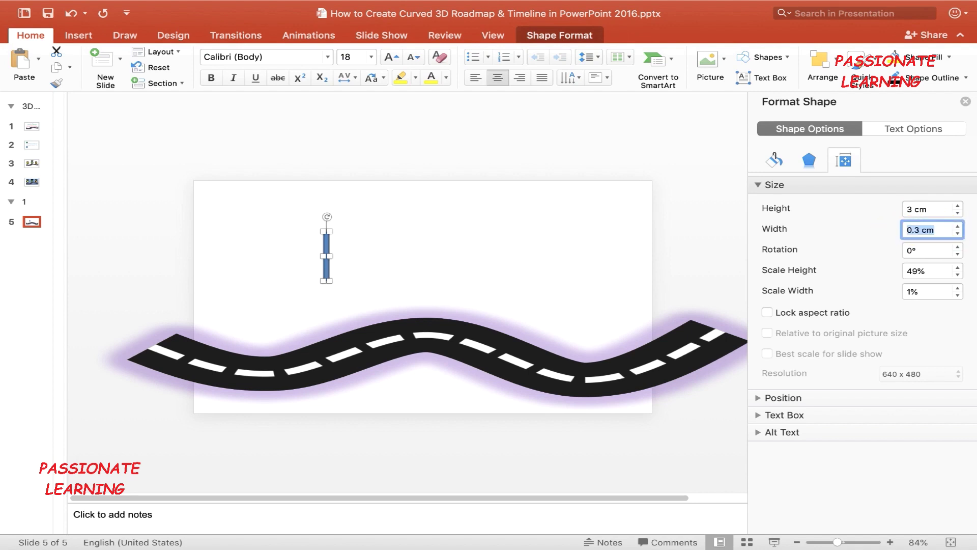
{"action": "left_click", "coordinate": [949, 57]}
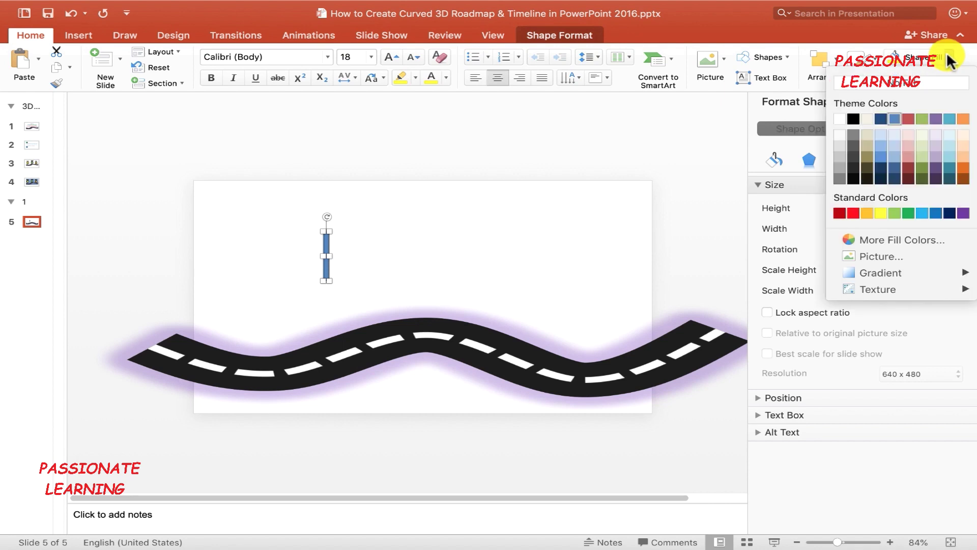
Step: Give the thin bar a solid black fill and a dark theme outline
{"action": "left_click", "coordinate": [853, 118]}
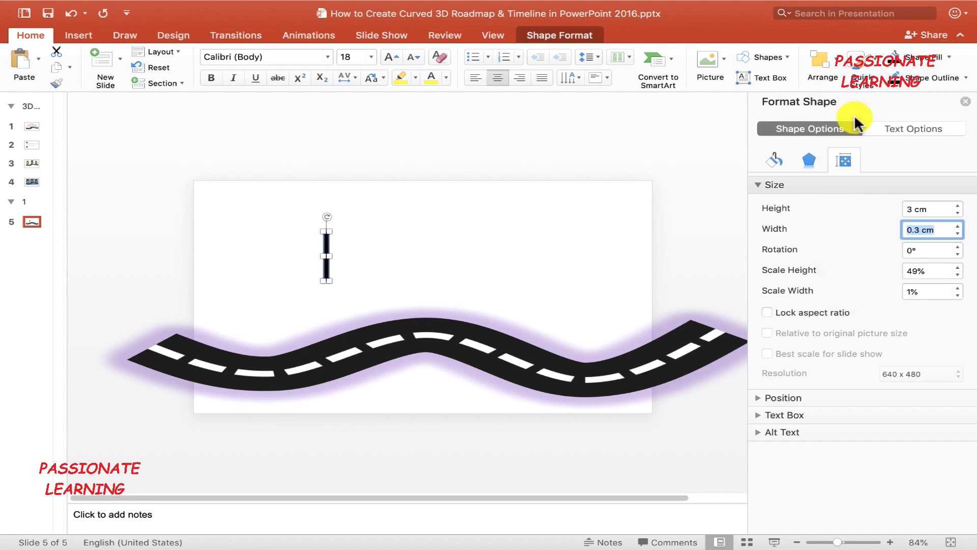
{"action": "left_click", "coordinate": [964, 78]}
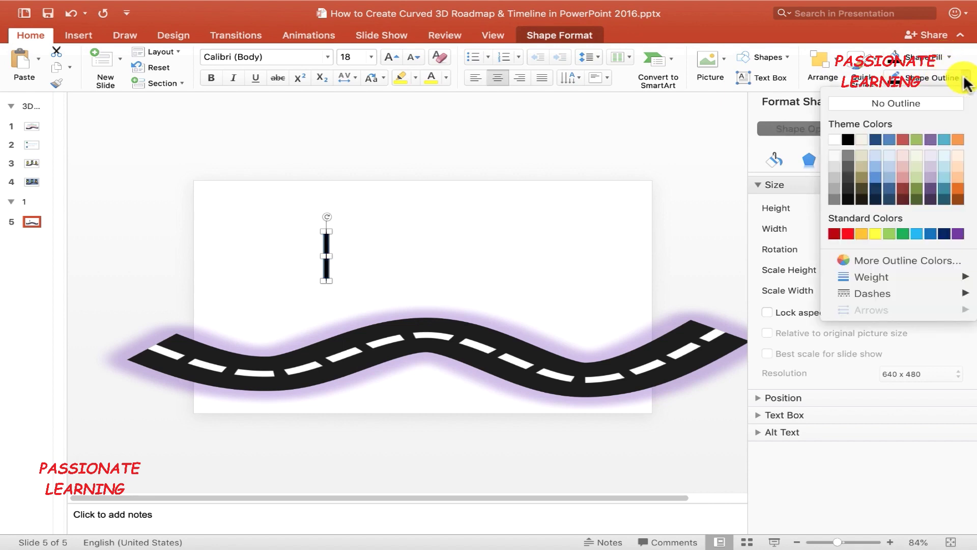
{"action": "left_click", "coordinate": [849, 136]}
{"action": "left_click", "coordinate": [484, 243]}
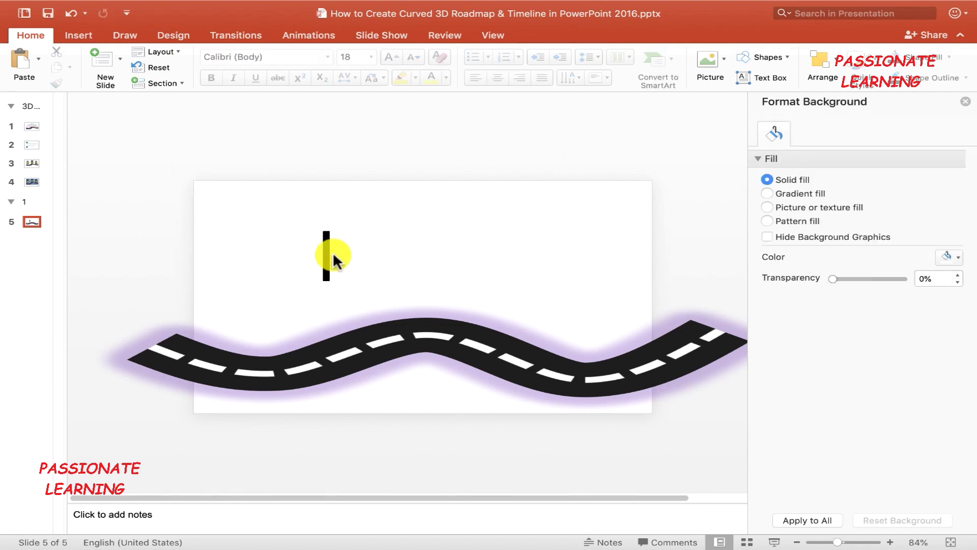